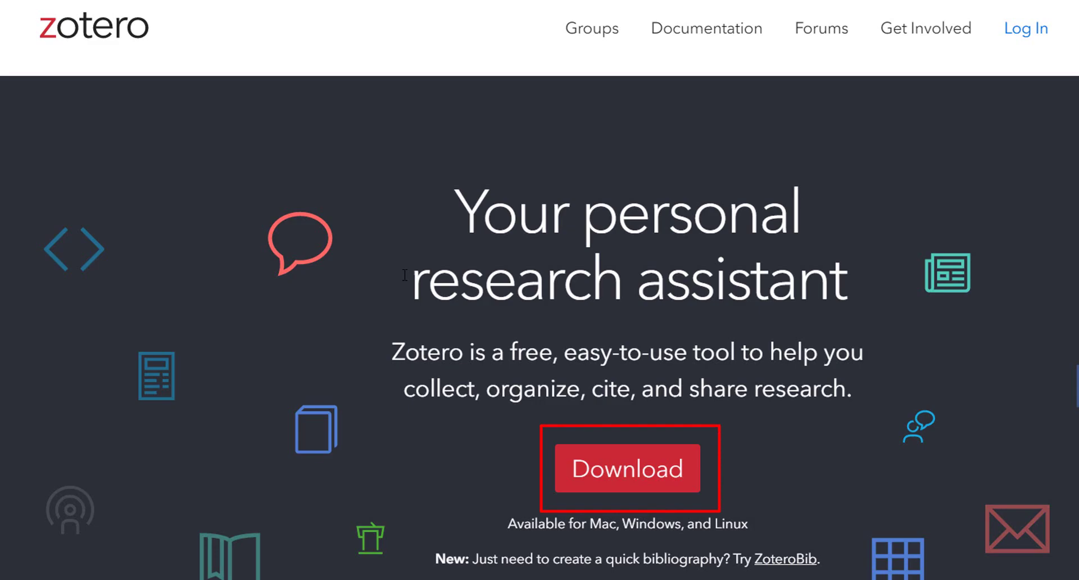
# Step: Open the download page on the Zotero website
pyautogui.click(627, 472)
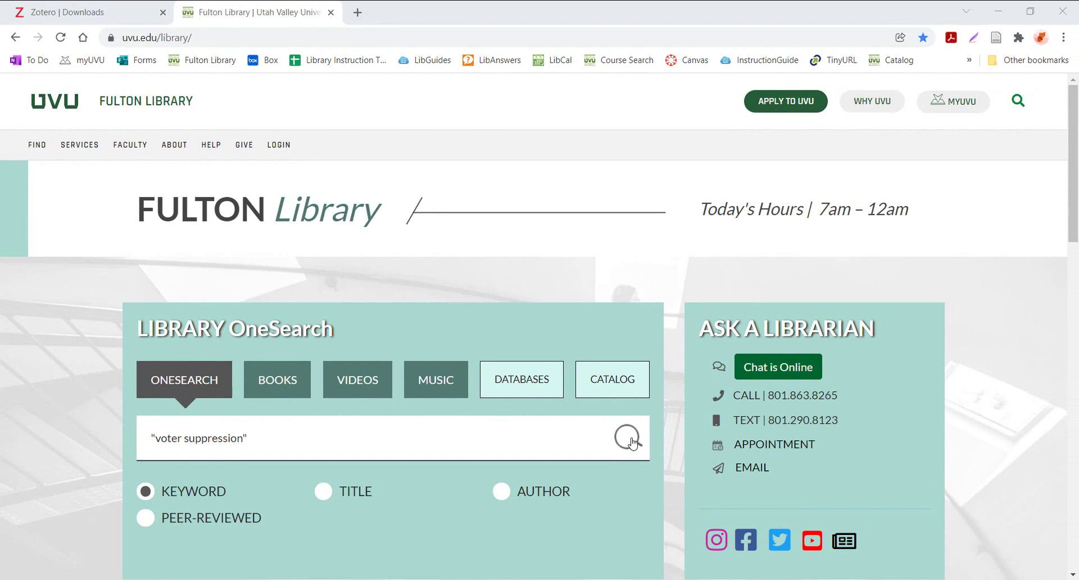
# Step: Search the library's OneSearch for "voter suppression" and open the article "Partisan Gerrymanders: Upholding Voter Suppression"
pyautogui.click(628, 438)
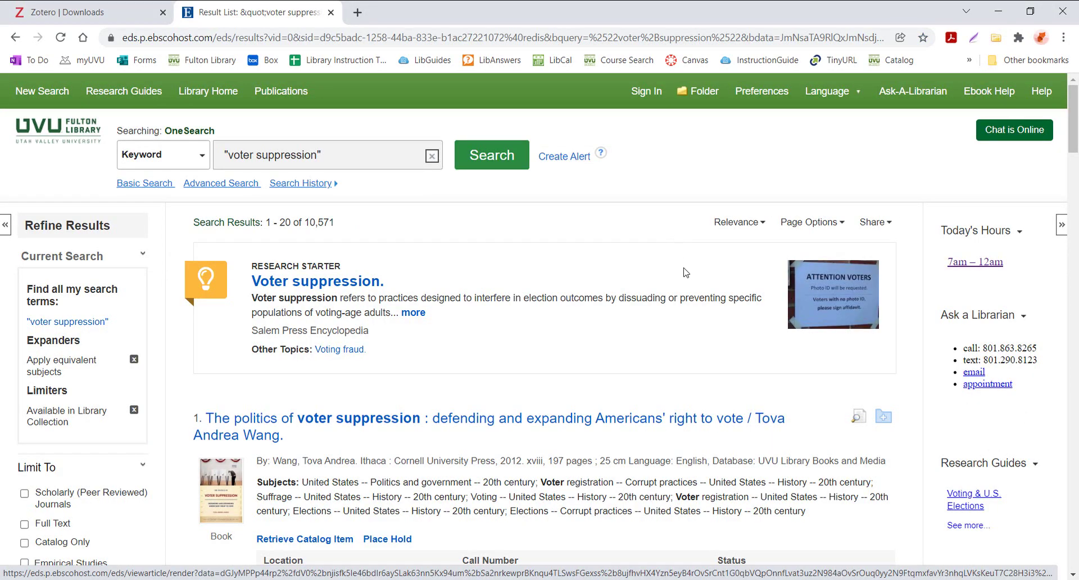
pyautogui.scroll(-7, 682, 273)
pyautogui.scroll(-3, 685, 290)
pyautogui.scroll(-5, 685, 292)
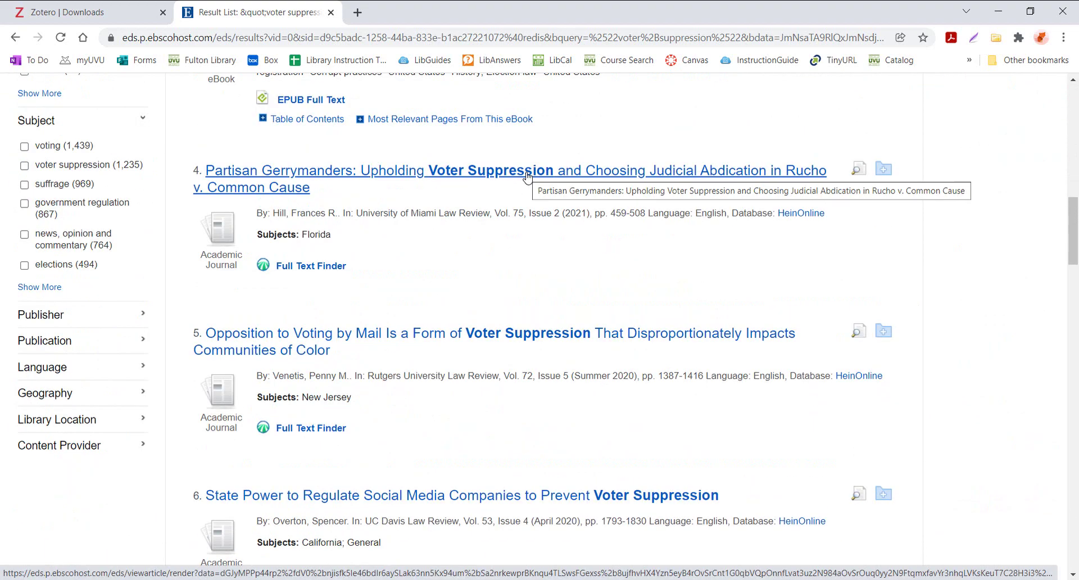
pyautogui.click(528, 175)
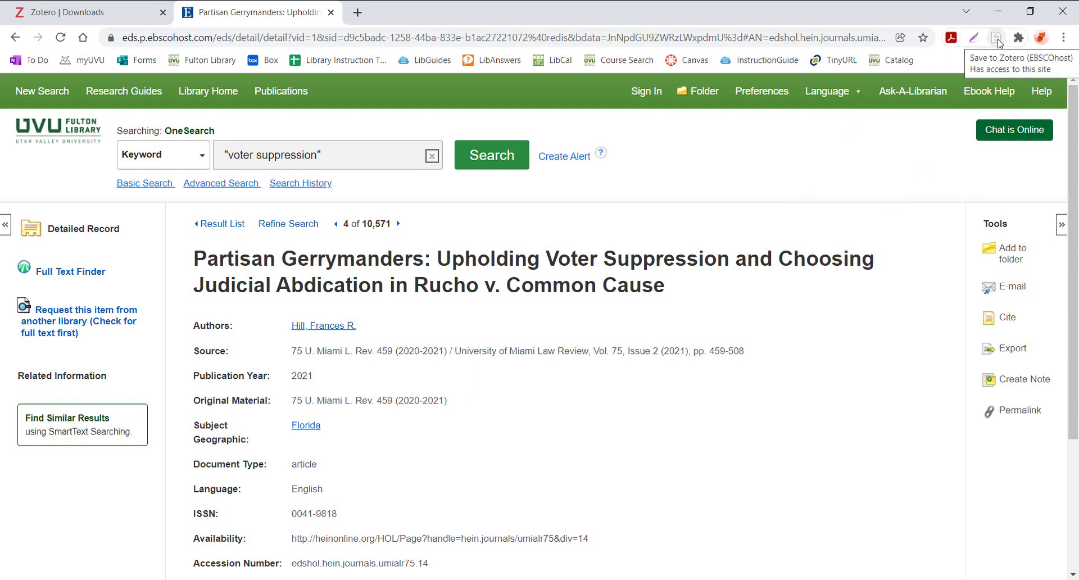
# Step: Save the Partisan Gerrymanders article to Zotero in the New Folder 1 collection of My Library
pyautogui.click(996, 38)
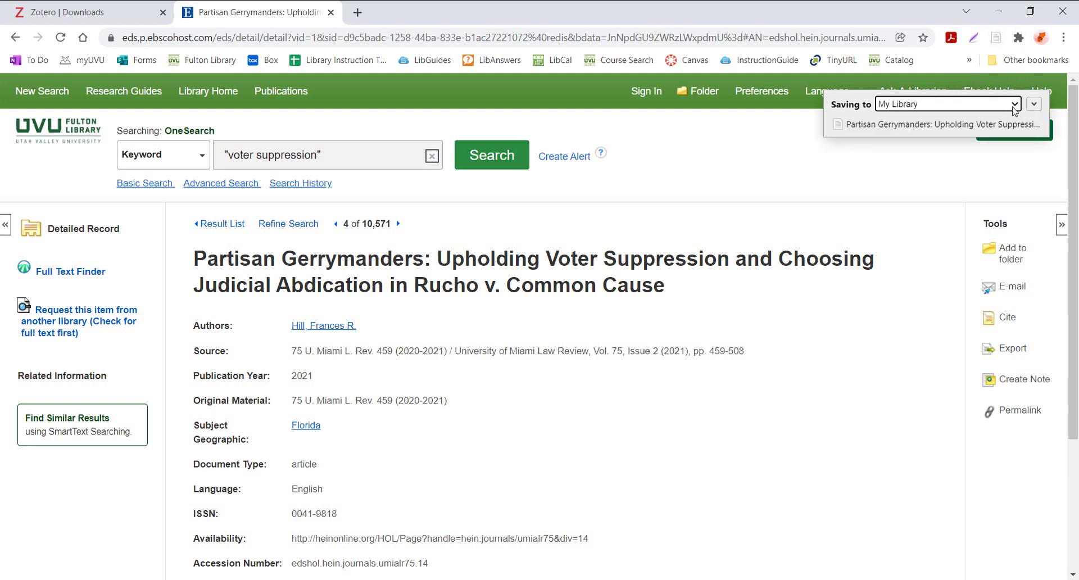
pyautogui.click(1015, 105)
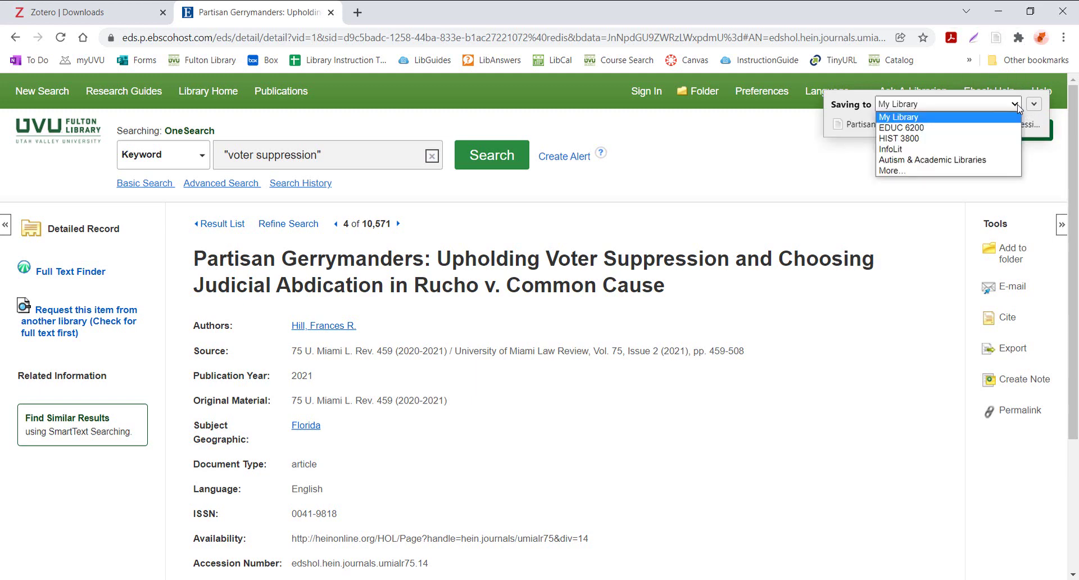
pyautogui.click(920, 172)
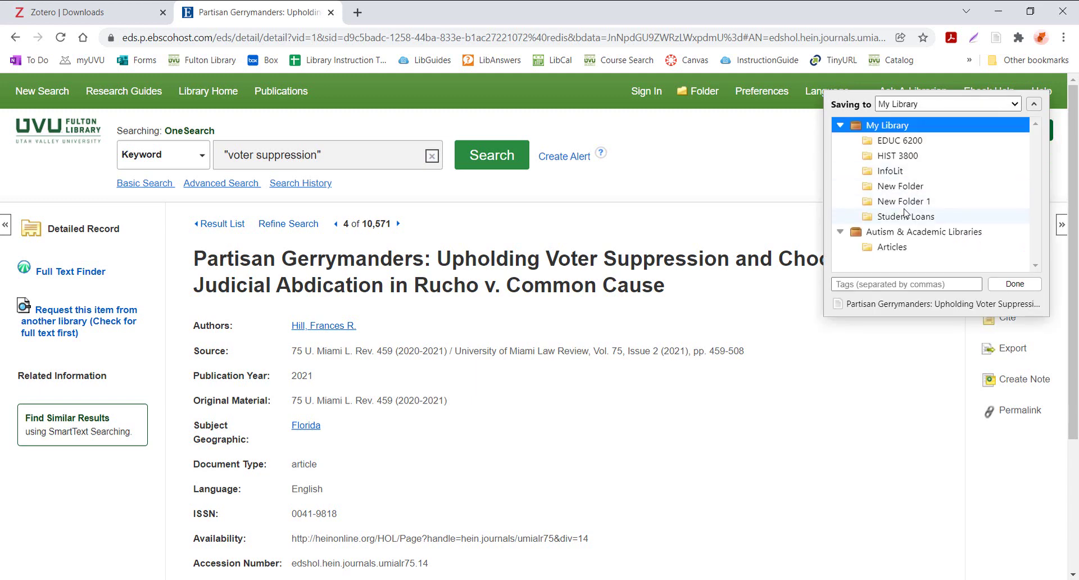
pyautogui.click(905, 201)
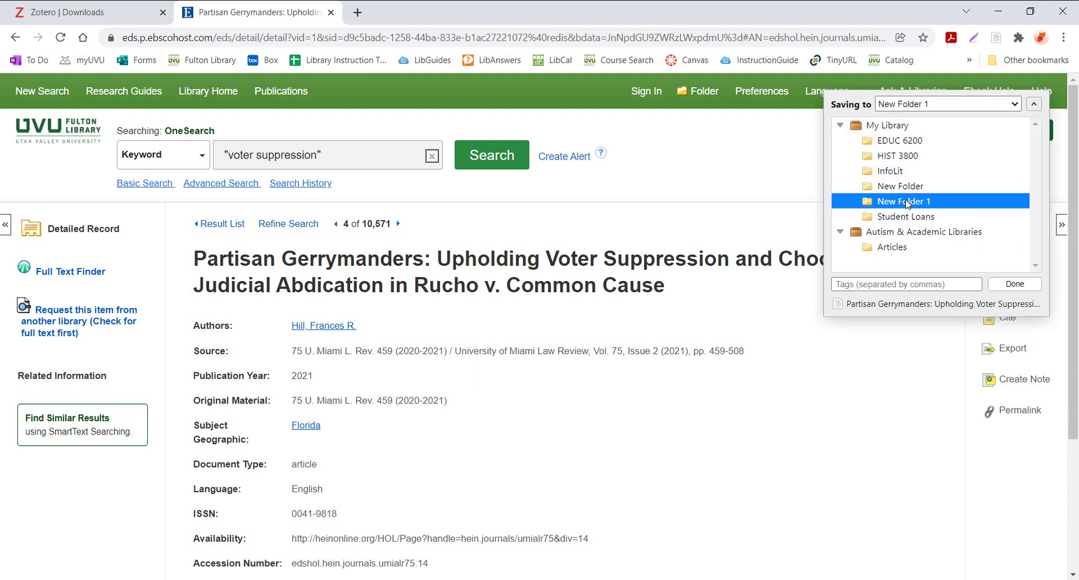
pyautogui.click(1015, 285)
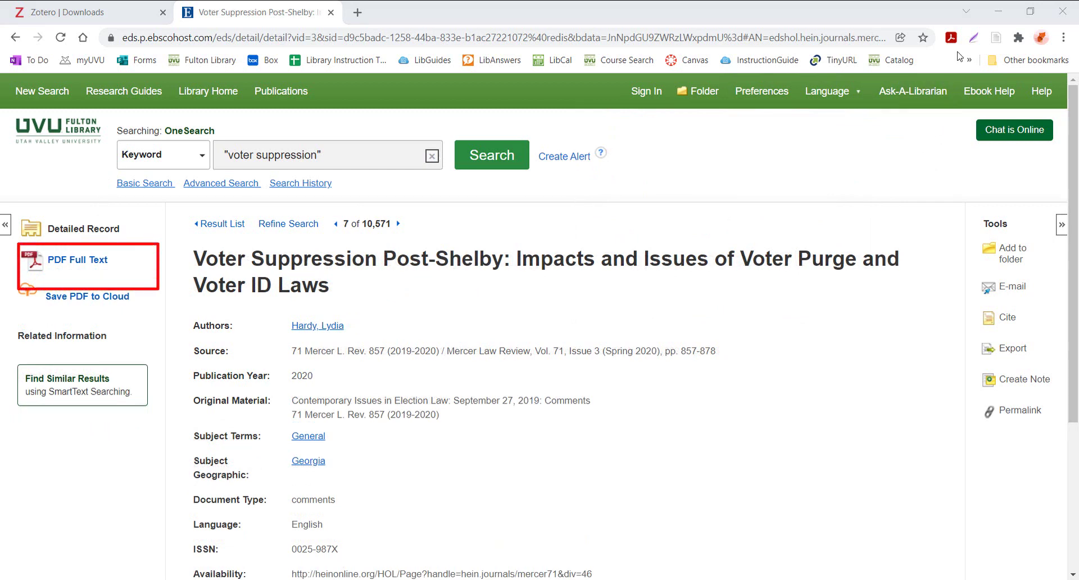
# Step: Save the "Voter Suppression Post-Shelby" article record to Zotero
pyautogui.click(997, 38)
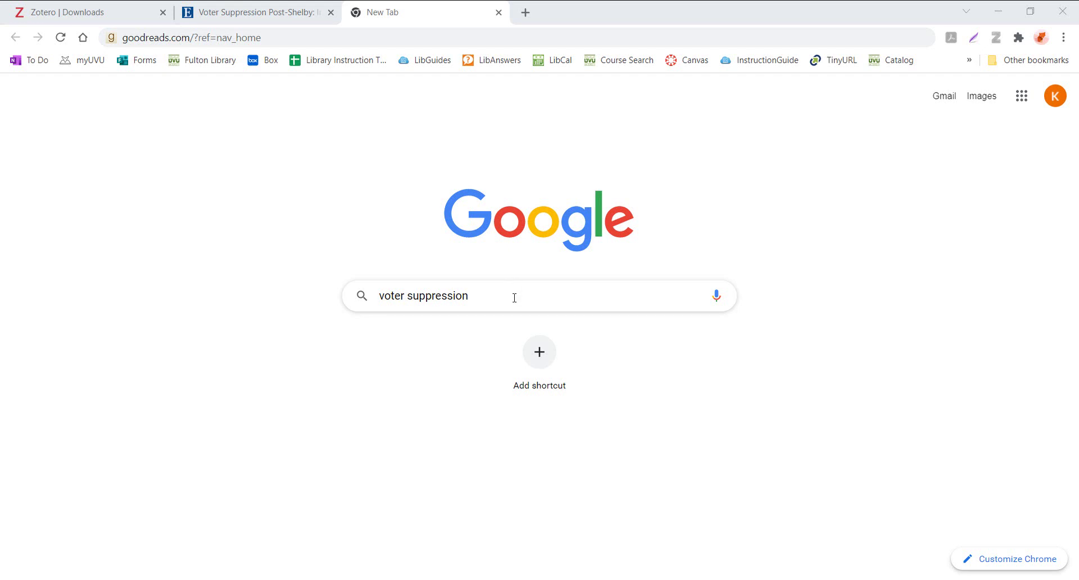
# Step: Search Google for "voter suppression" and open the American Civil Liberties Union's "Fighting Voter Suppression" page
pyautogui.click(515, 298)
pyautogui.press('Return')
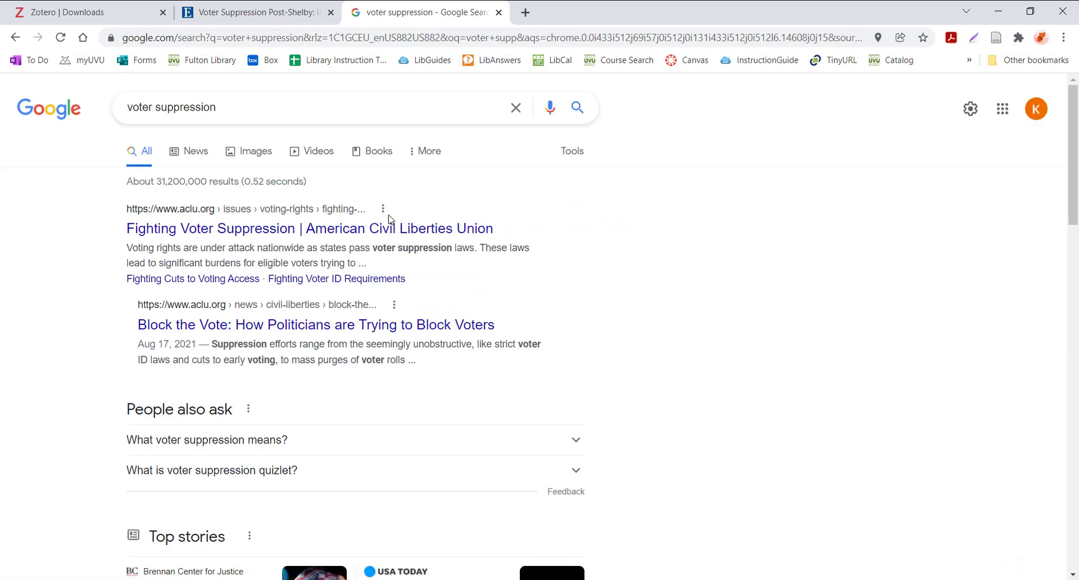
pyautogui.scroll(-1, 360, 214)
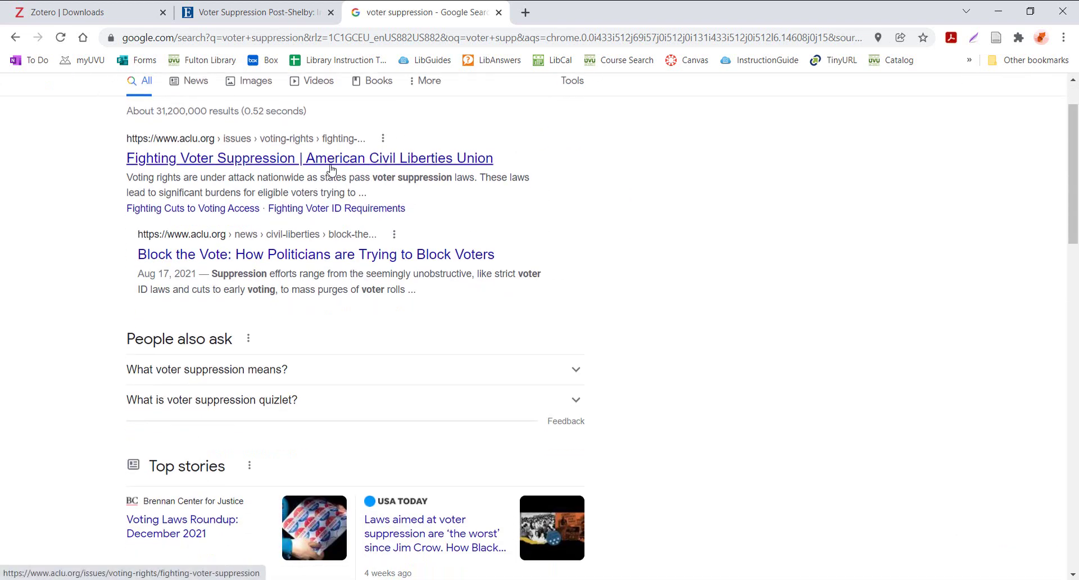
pyautogui.click(331, 163)
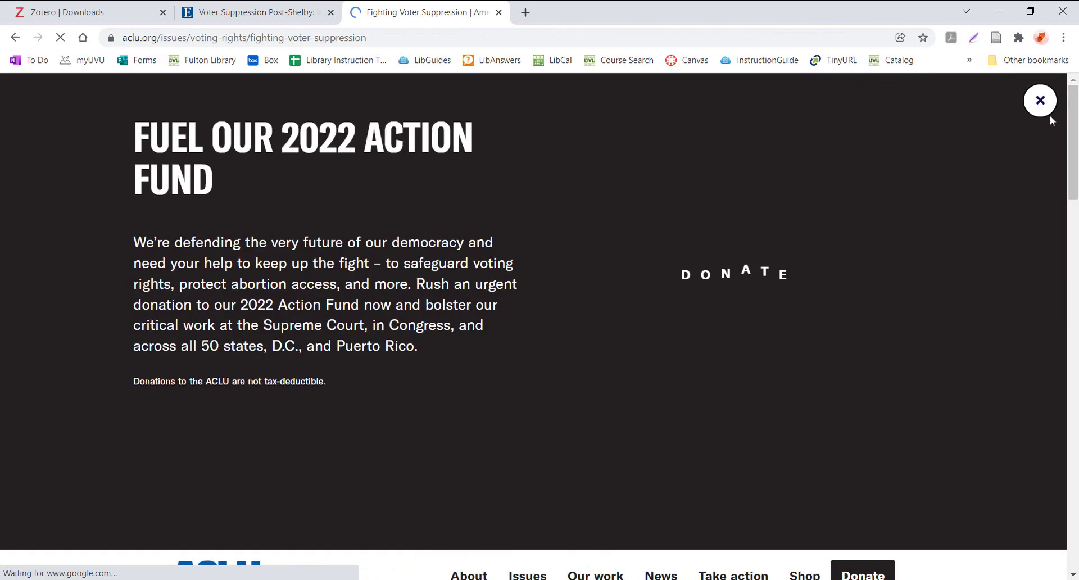
# Step: Dismiss the donation banner and save the ACLU page to Zotero
pyautogui.click(1040, 101)
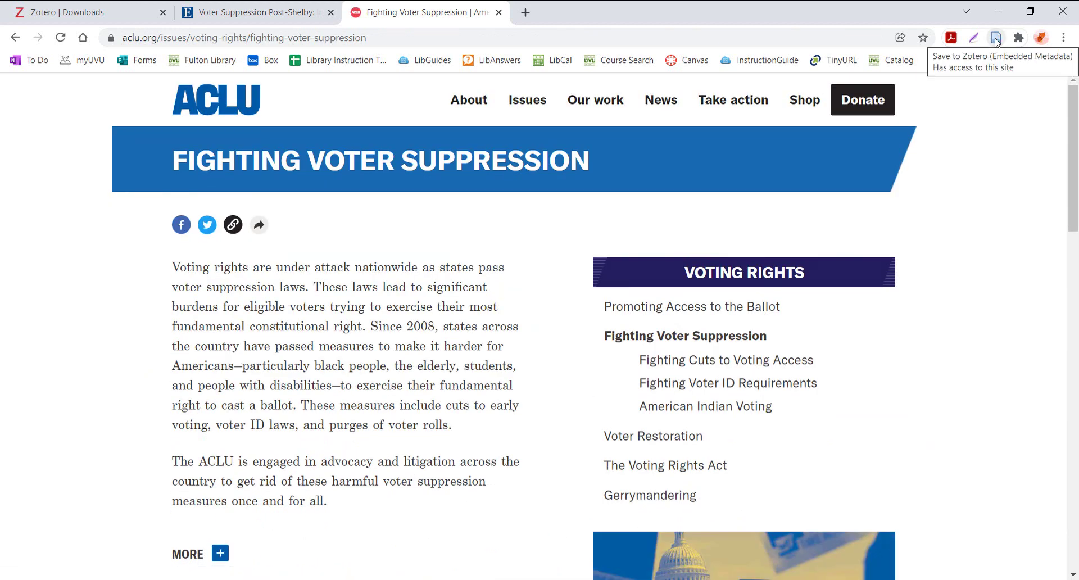
pyautogui.click(997, 39)
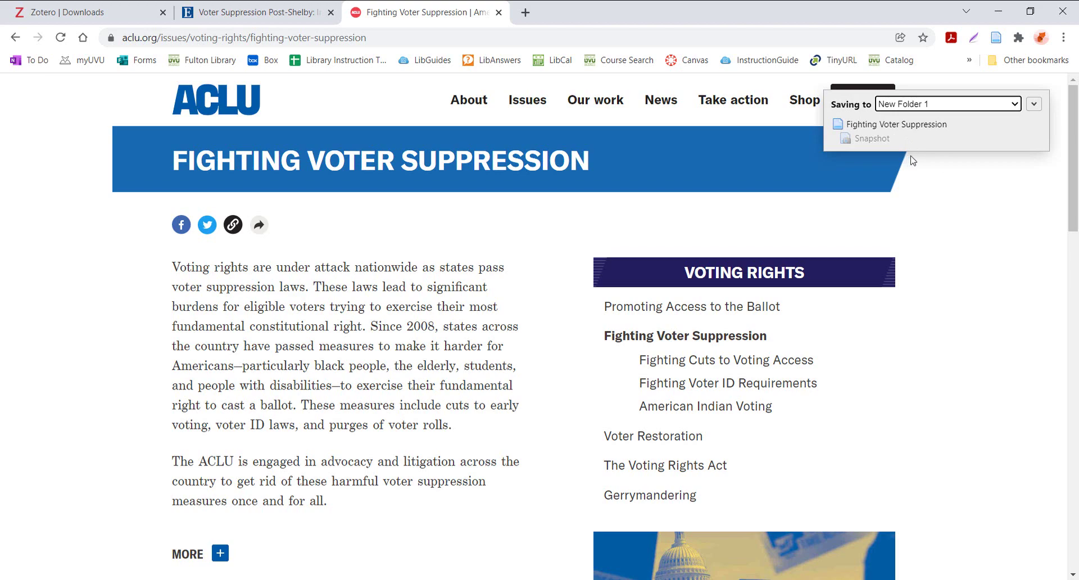
# Step: Switch to the Zotero desktop app and examine the saved items and attachments in New Folder 1, including the Partisan Gerrymanders details
pyautogui.hotkey('alt', 'Tab')
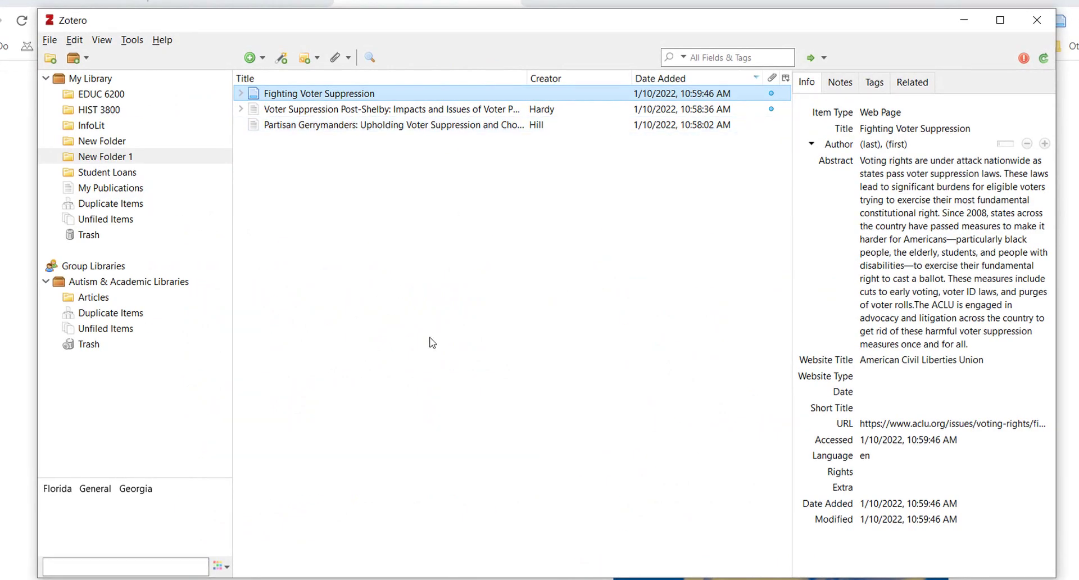
pyautogui.click(110, 79)
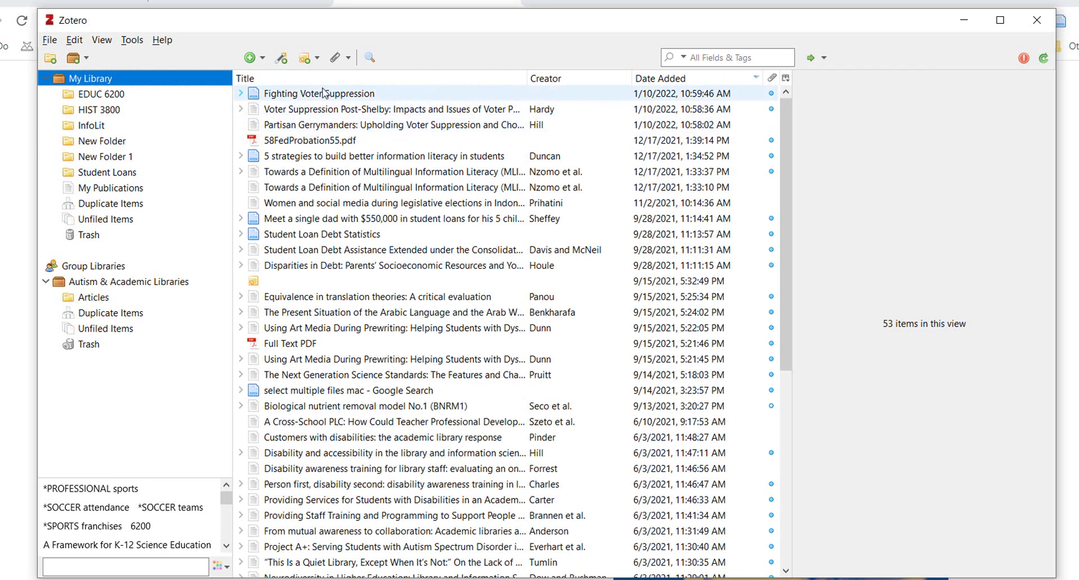
pyautogui.click(115, 158)
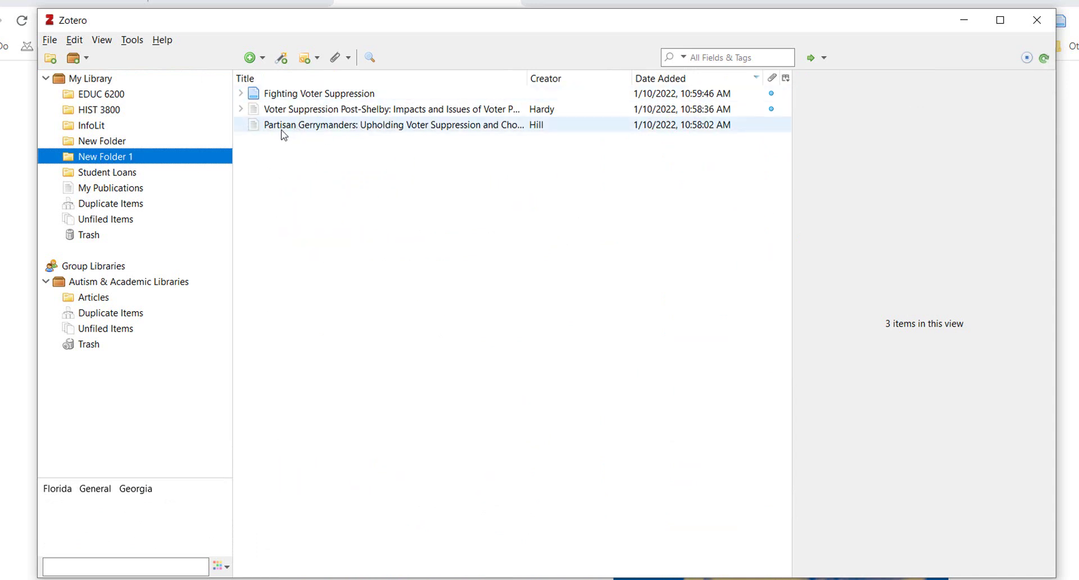
pyautogui.press('+')
pyautogui.click(300, 162)
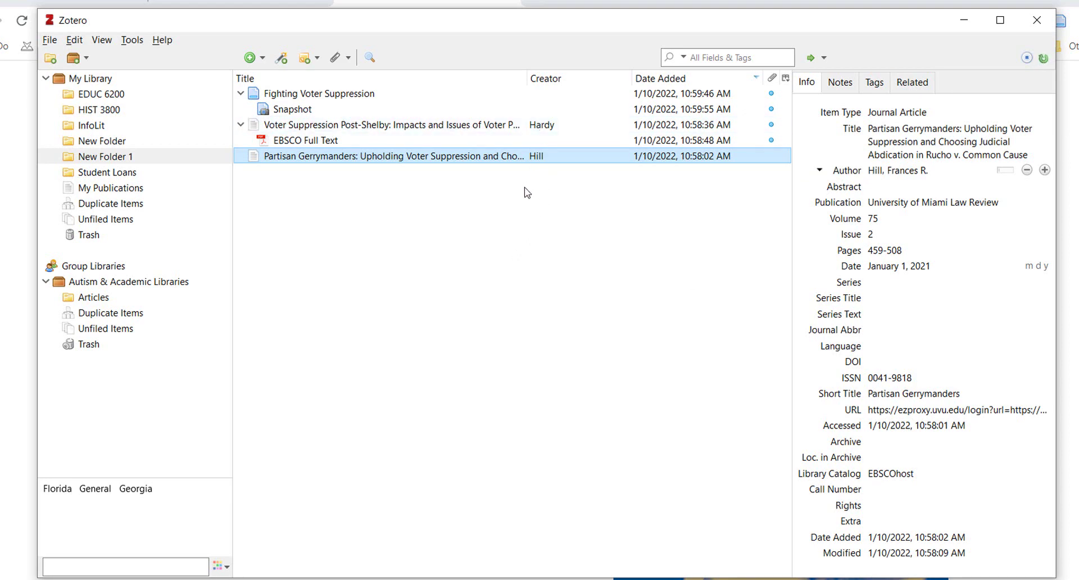
pyautogui.click(91, 82)
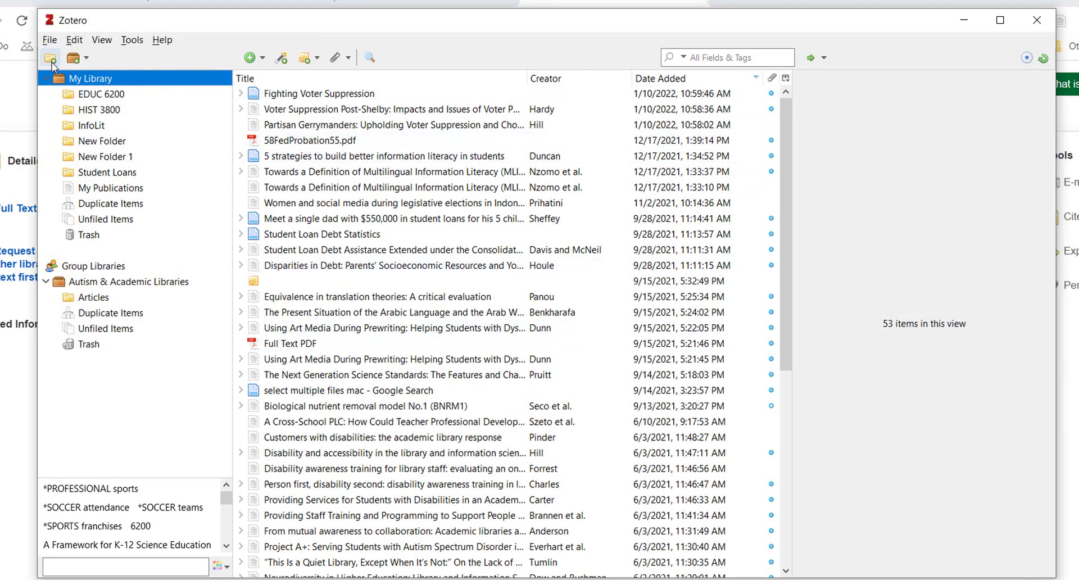
pyautogui.click(48, 62)
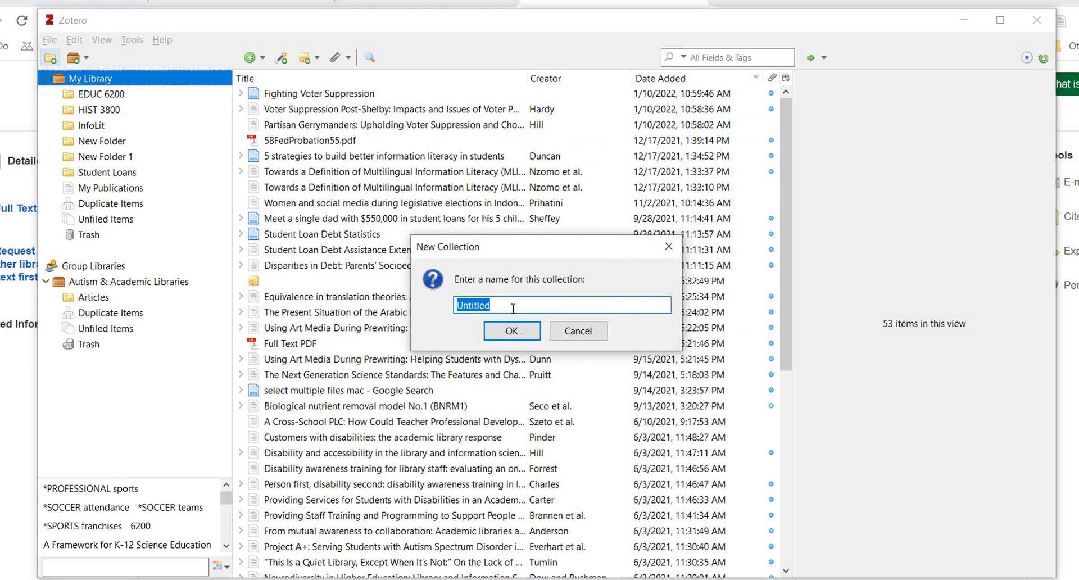
pyautogui.click(594, 337)
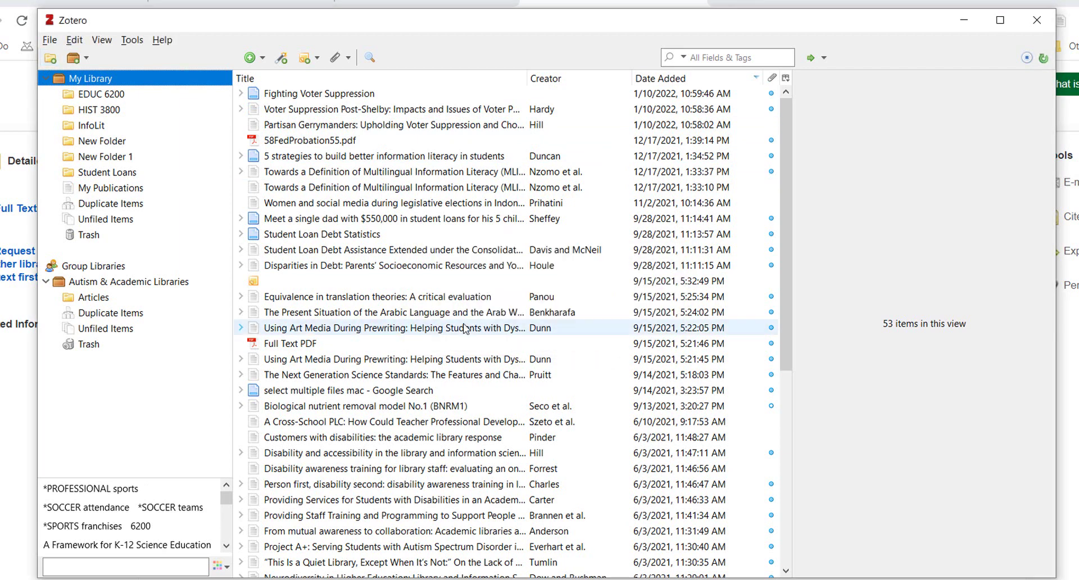
# Step: Add the "Meet a single dad" page and the lower "Towards a Definition of Multilingual Information Literacy" item to New Folder 1
pyautogui.click(365, 219)
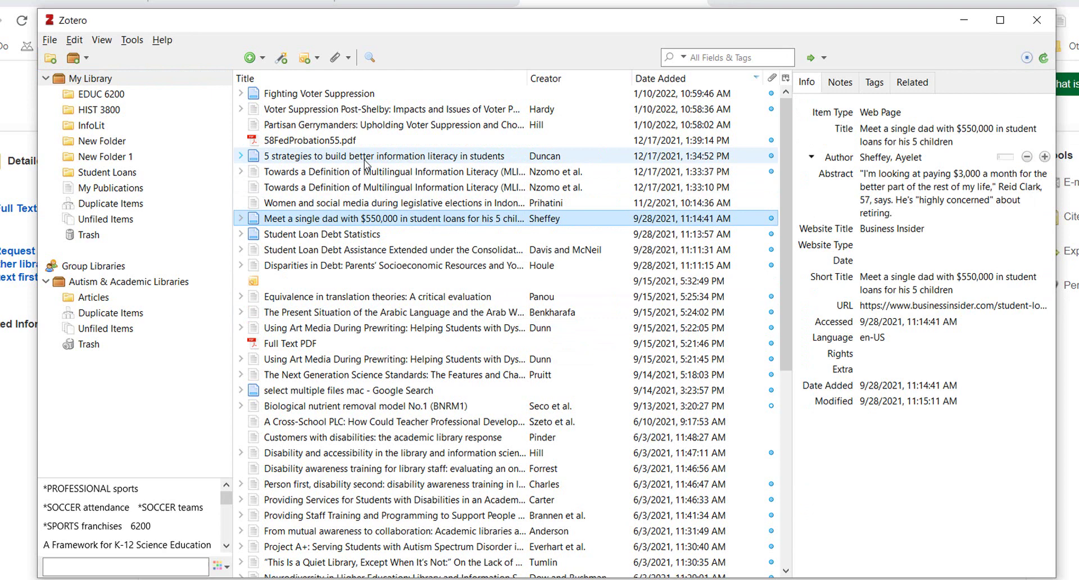
pyautogui.keyDown('ctrl'); pyautogui.click(365, 189); pyautogui.keyUp('ctrl')
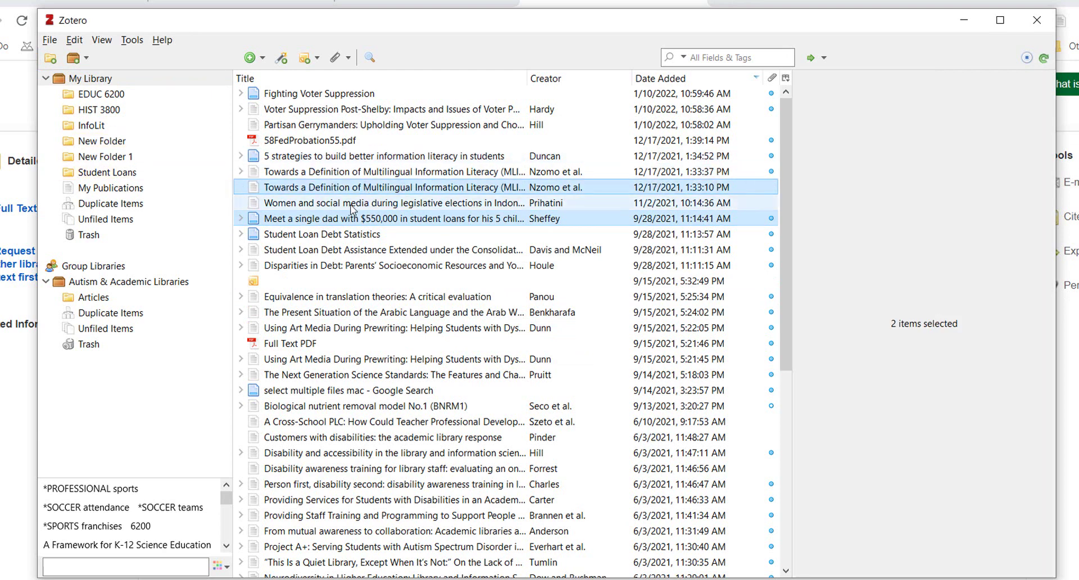
pyautogui.moveTo(102, 153)
pyautogui.mouseDown()
pyautogui.moveTo(104, 163)
pyautogui.moveTo(112, 157)
pyautogui.mouseUp()
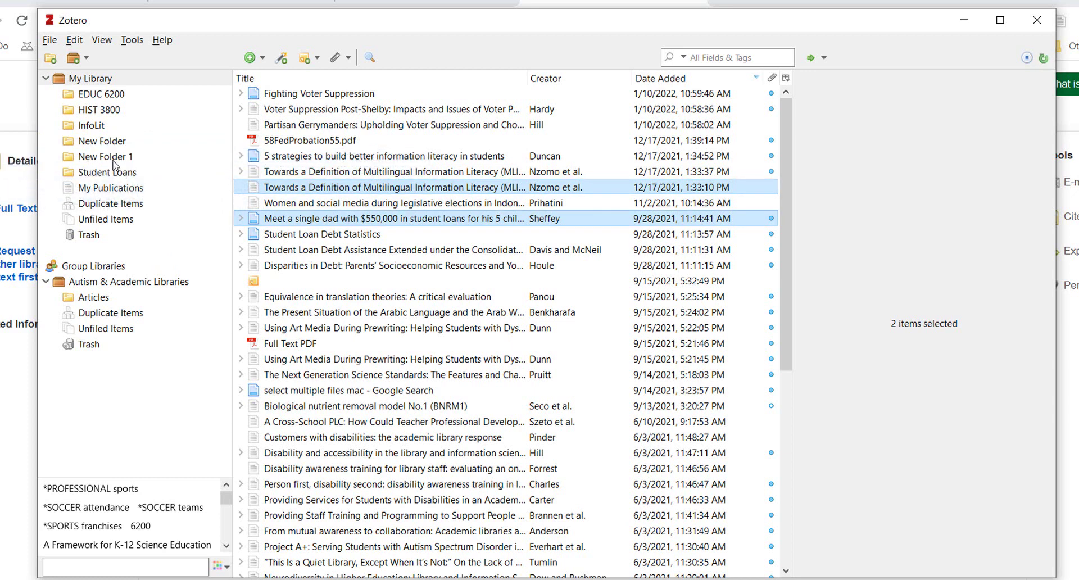
pyautogui.click(106, 158)
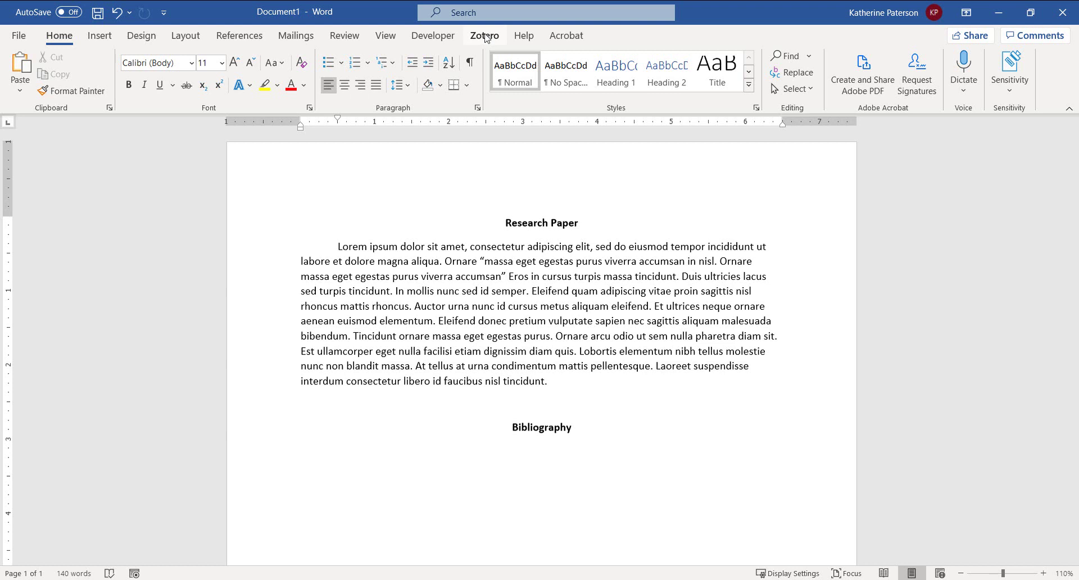
# Step: Start a Zotero citation after the closing quotation mark in the Word document, using APA 7th edition, English (US), stored as fields
pyautogui.click(486, 38)
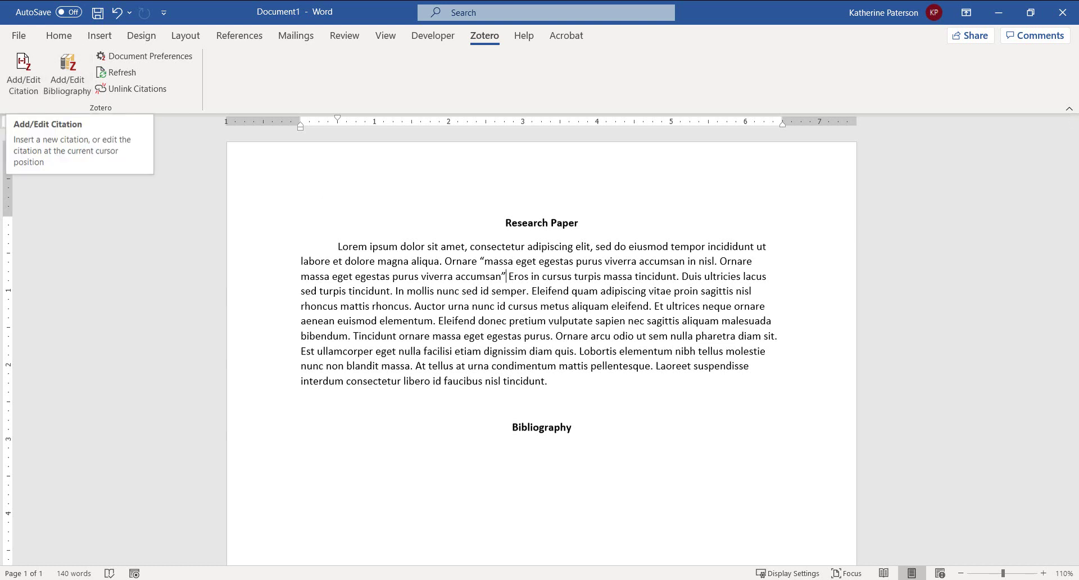
pyautogui.click(29, 83)
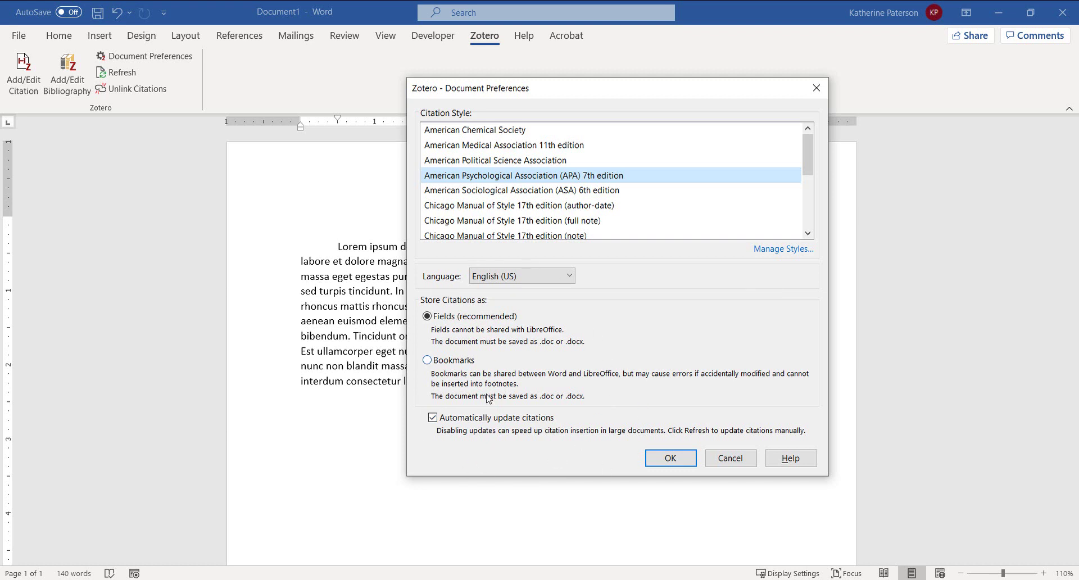
pyautogui.click(670, 459)
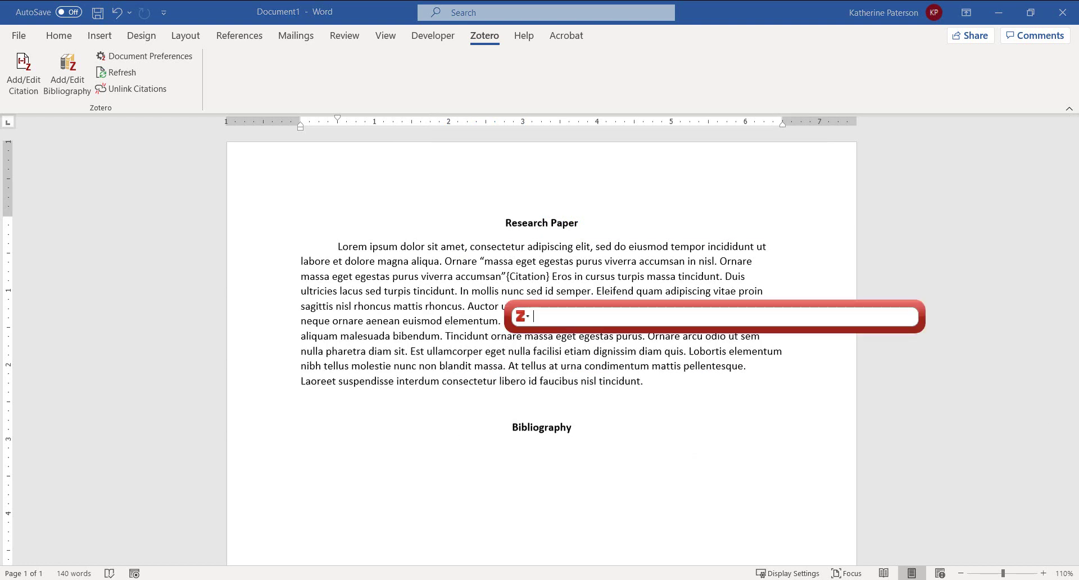
# Step: Cite the 2020 article "Voter Suppression Post-Shelby" from My Library and add a period after the citation
pyautogui.write('hardy')
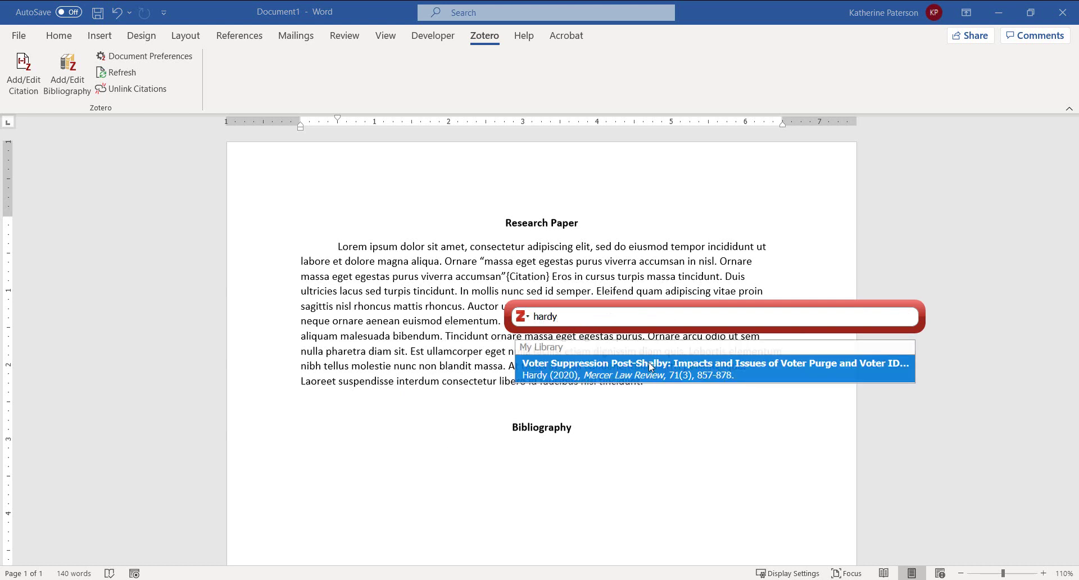
pyautogui.click(640, 373)
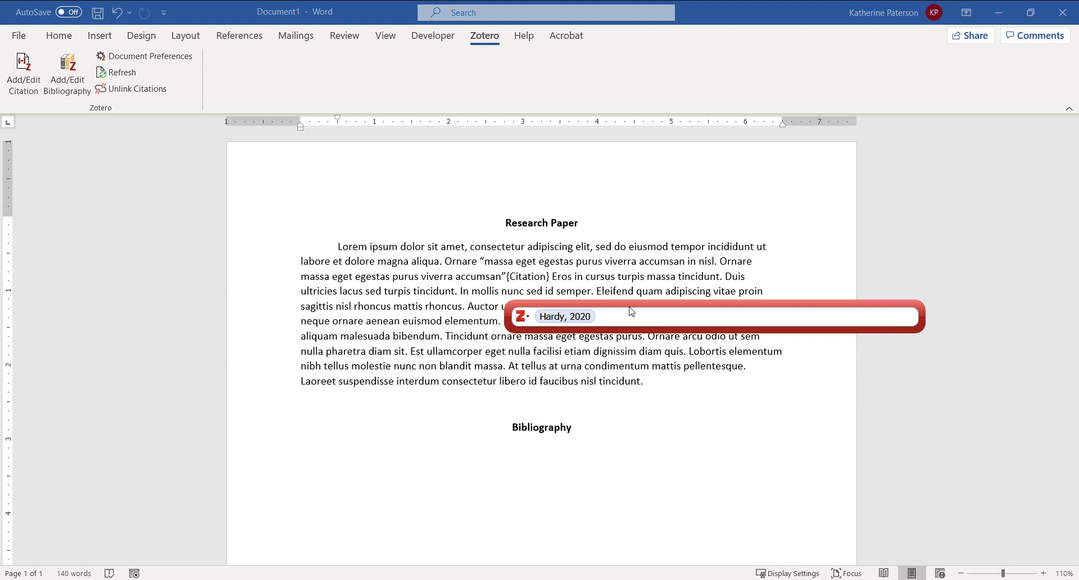
pyautogui.press('Return')
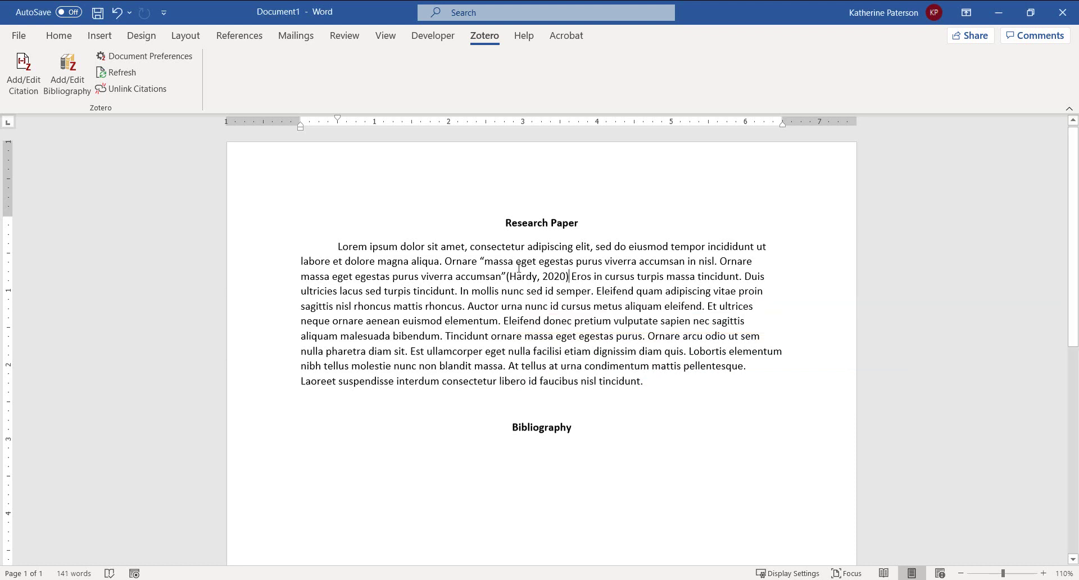
pyautogui.write('.')
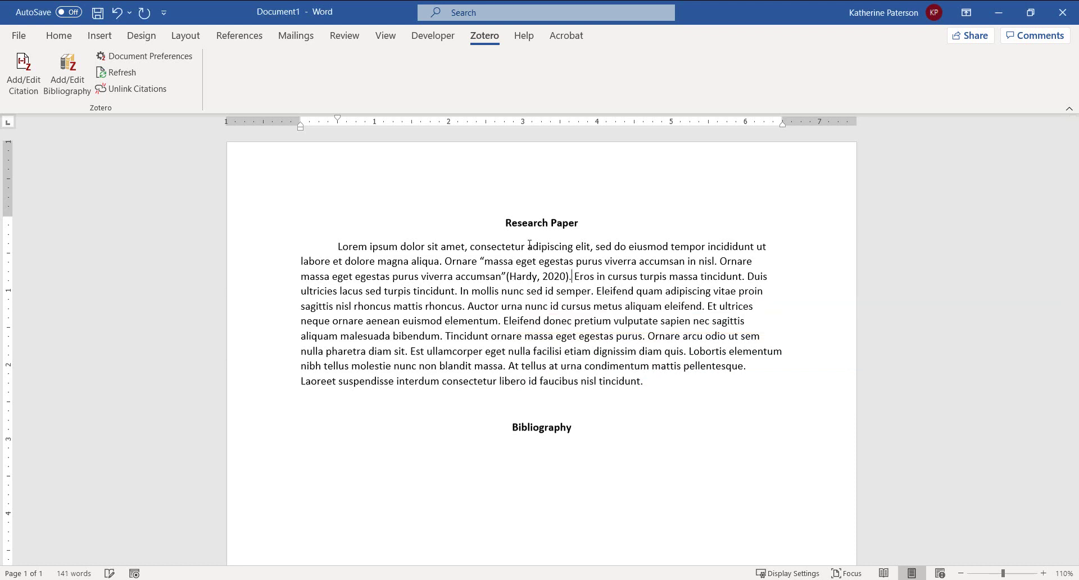
# Step: Cite the 2013 article on disability and accessibility in library and information science literature after "cursus metus aliquam eleifend"
pyautogui.click(28, 80)
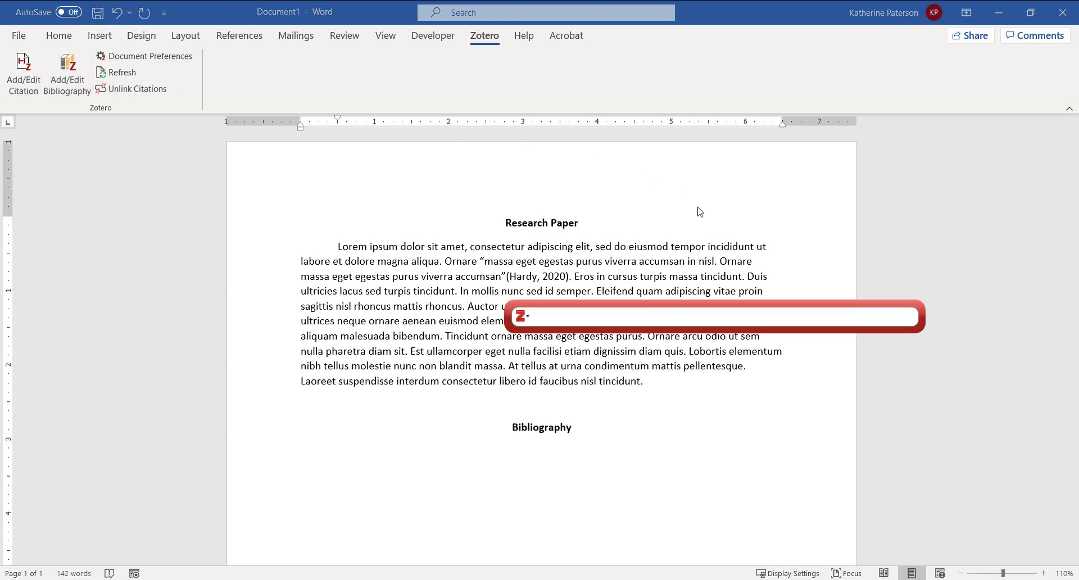
pyautogui.write('hill')
pyautogui.press('Return')
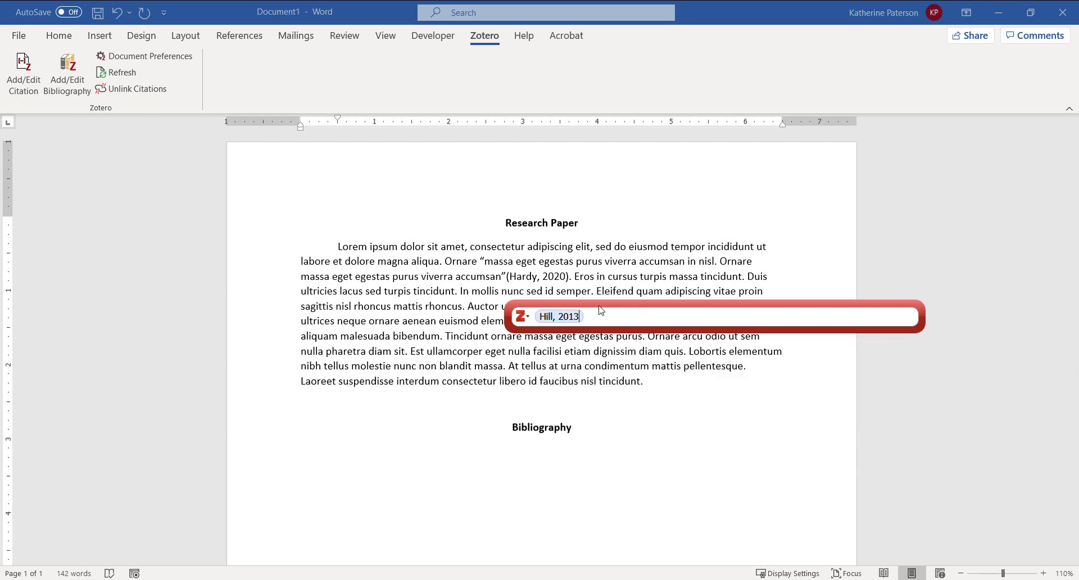
pyautogui.press('Return')
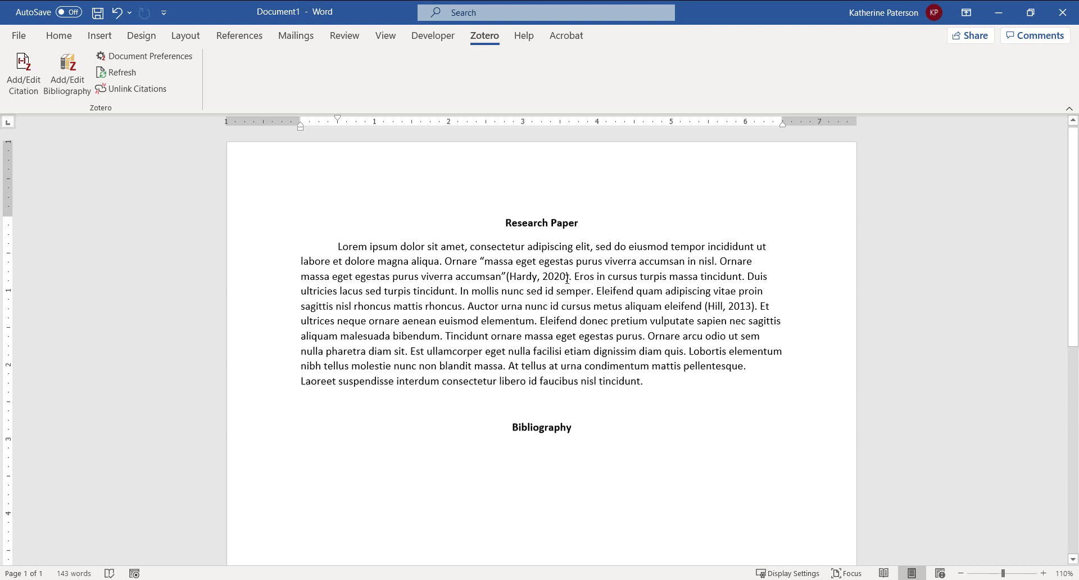
# Step: Check the 2020 citation's field, and insert the Zotero bibliography below the Bibliography heading
pyautogui.click(565, 277)
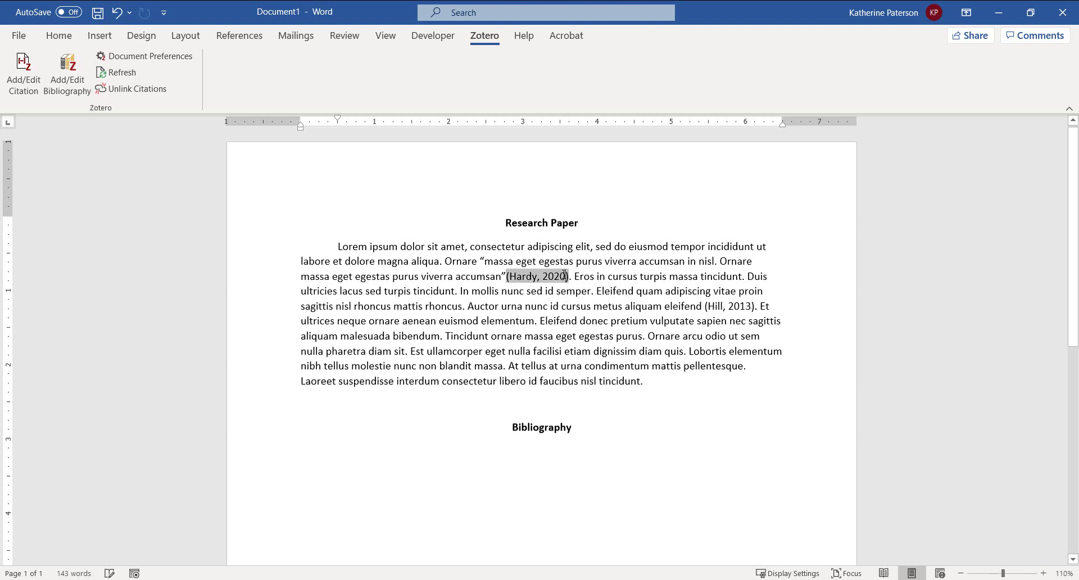
pyautogui.click(598, 284)
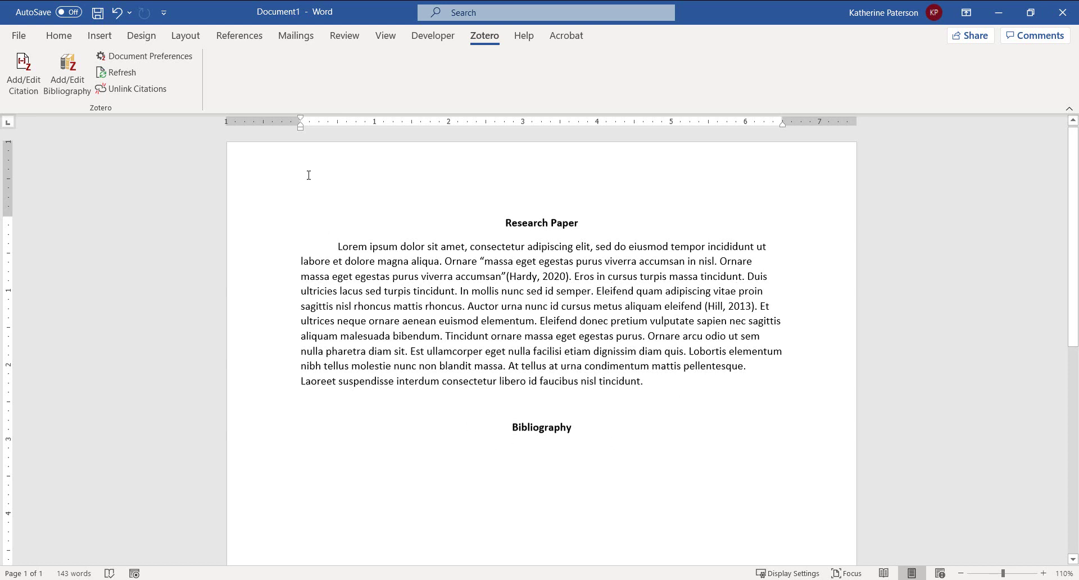
pyautogui.click(63, 65)
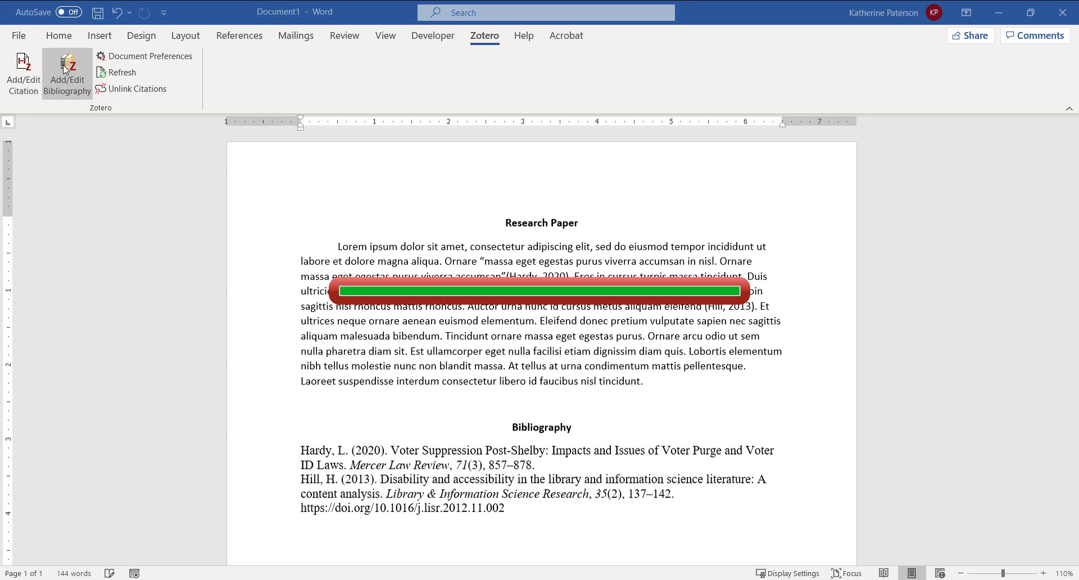
pyautogui.scroll(-2, 607, 365)
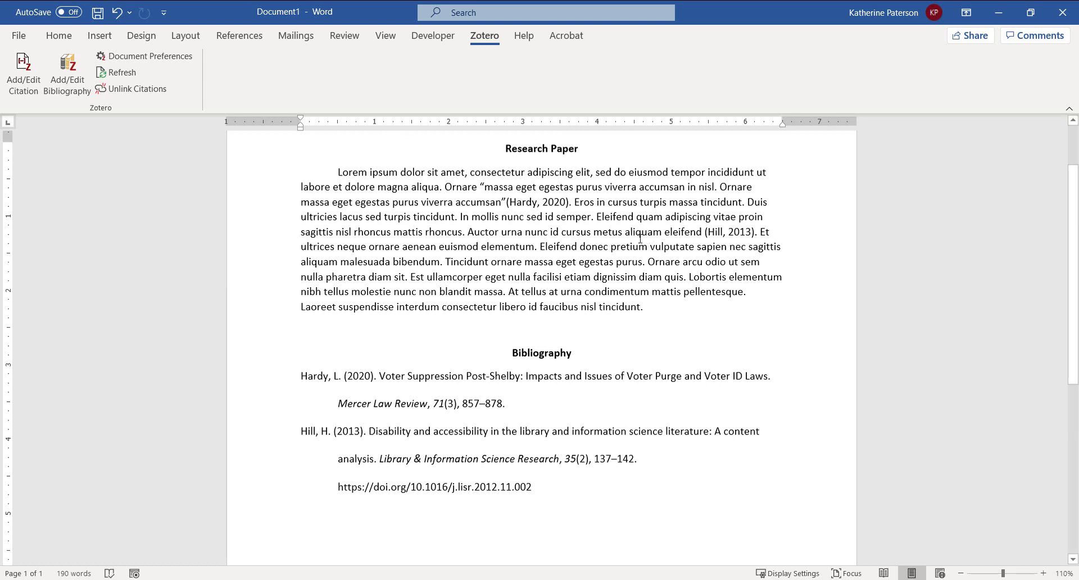
pyautogui.scroll(-2, 641, 238)
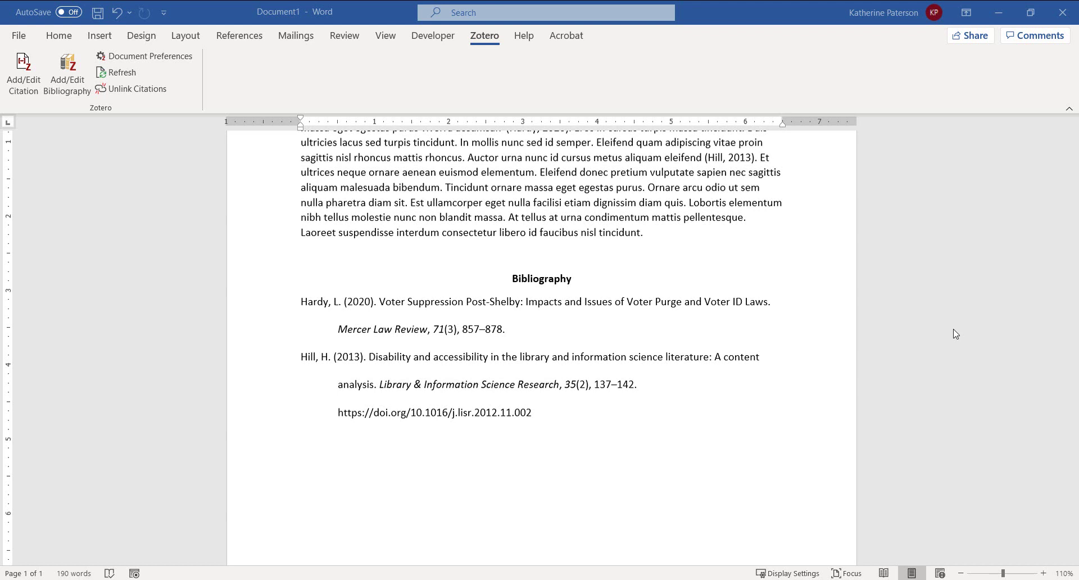
# Step: Switch to Zotero, change "Suppression" to "suppression" in the title of the "Voter Suppression Post-Shelby" article, and minimize Zotero
pyautogui.hotkey('alt', 'Tab')
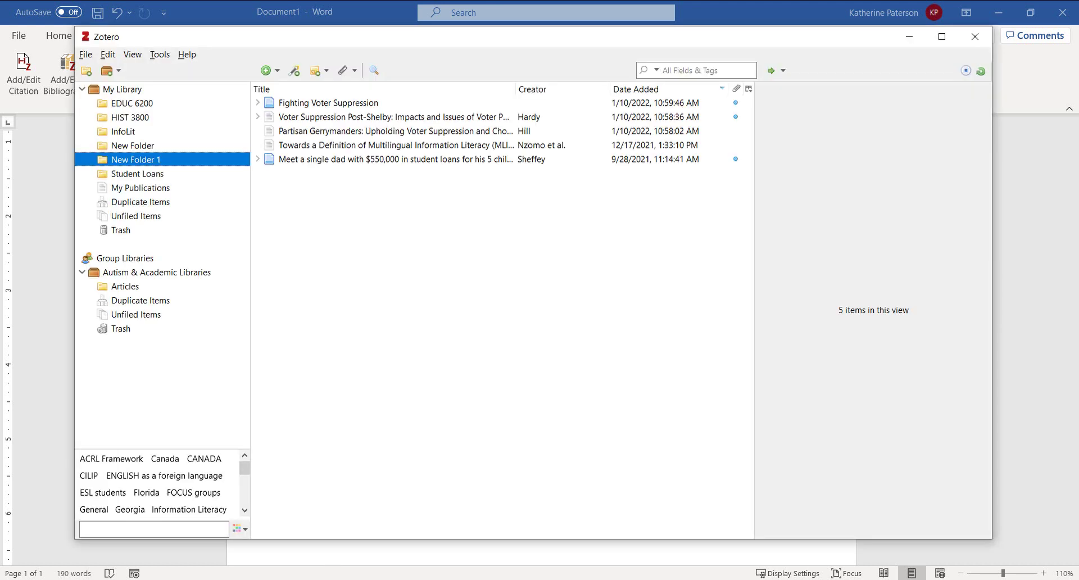
pyautogui.click(361, 117)
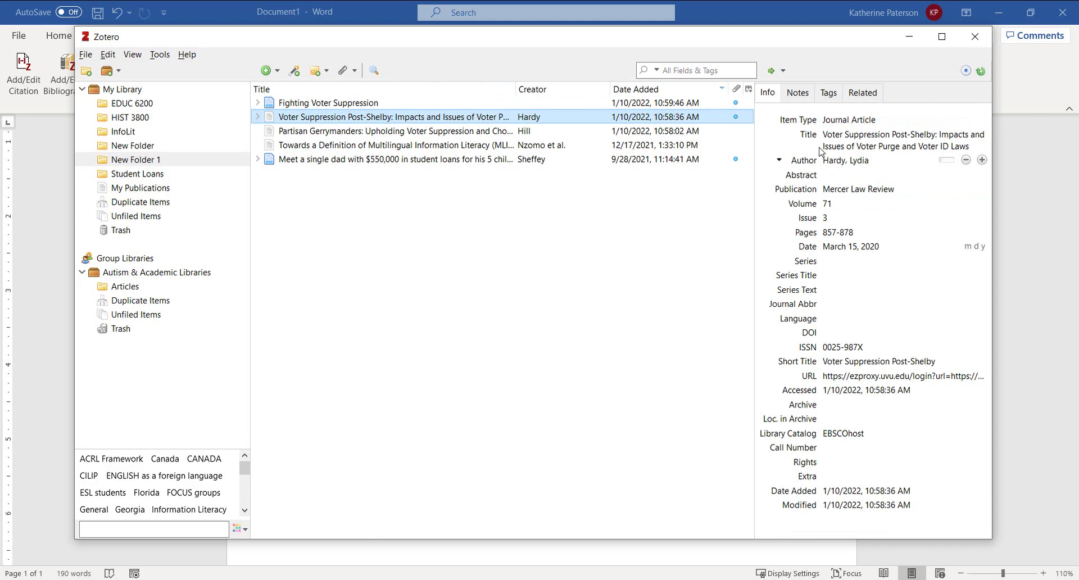
pyautogui.click(848, 135)
pyautogui.click(848, 135)
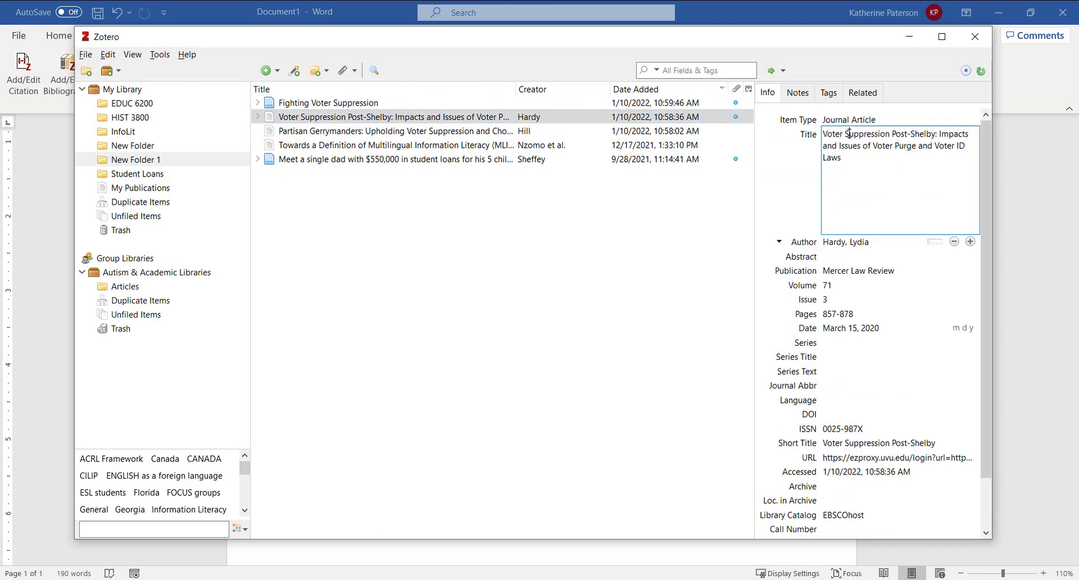
pyautogui.press('BackSpace')
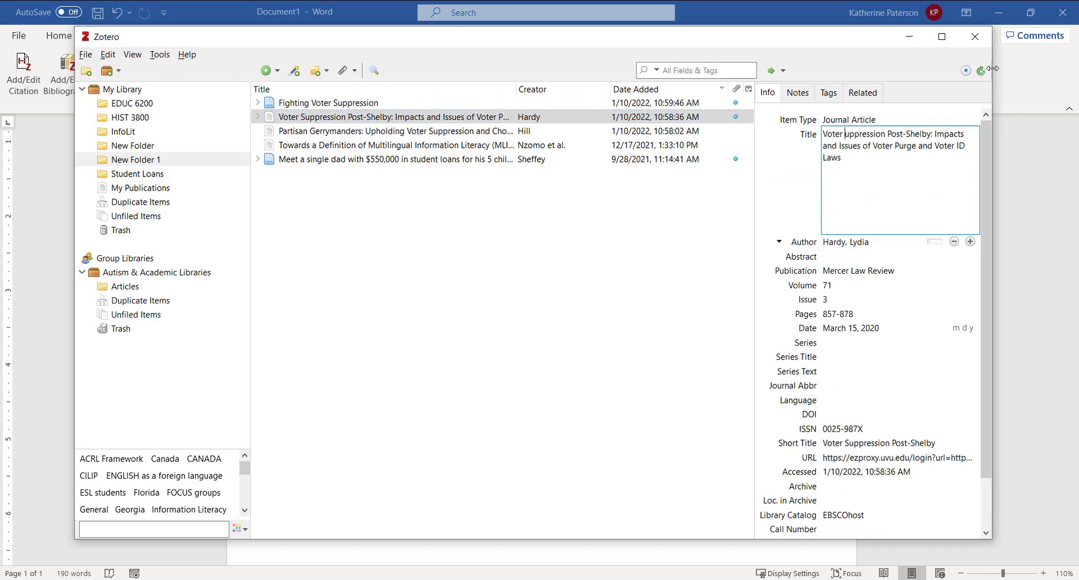
pyautogui.write('S')
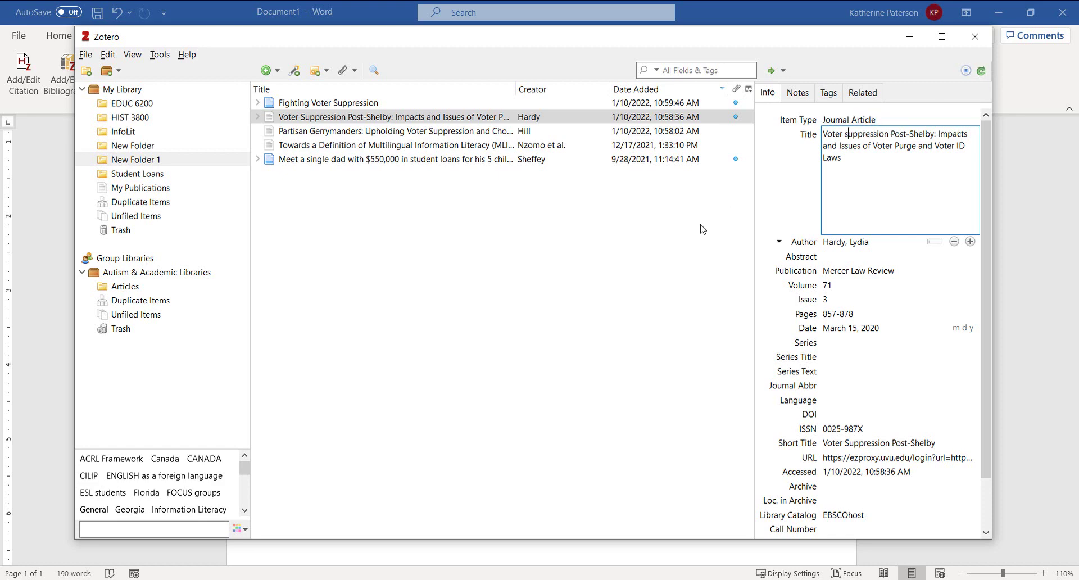
pyautogui.press('Return')
pyautogui.click(909, 36)
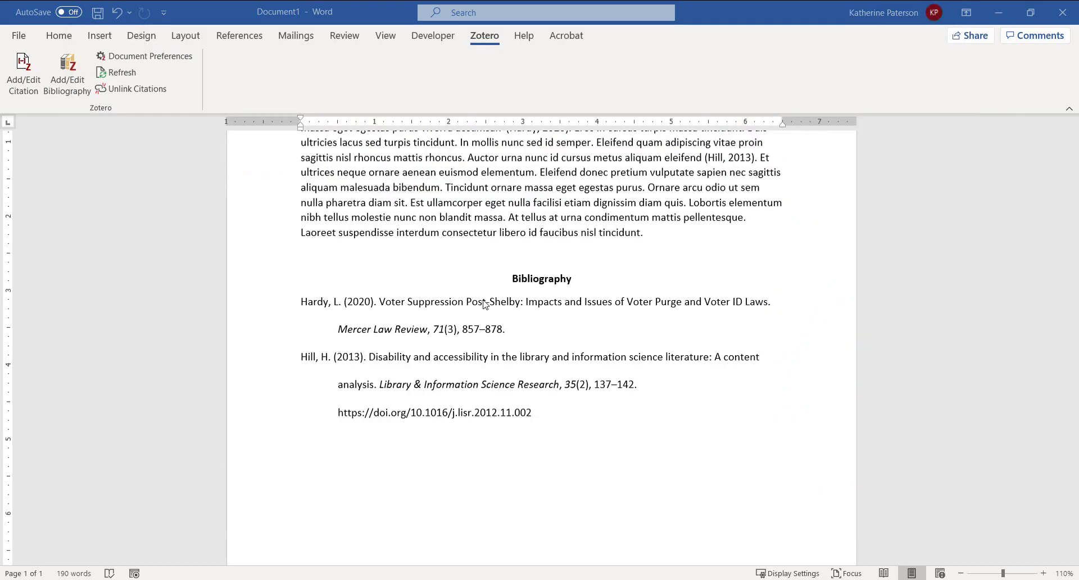
# Step: Change the 2020 bibliography entry's title in the Word document to begin "Voter suppression post-Shelby", with lowercase s and p
pyautogui.click(410, 301)
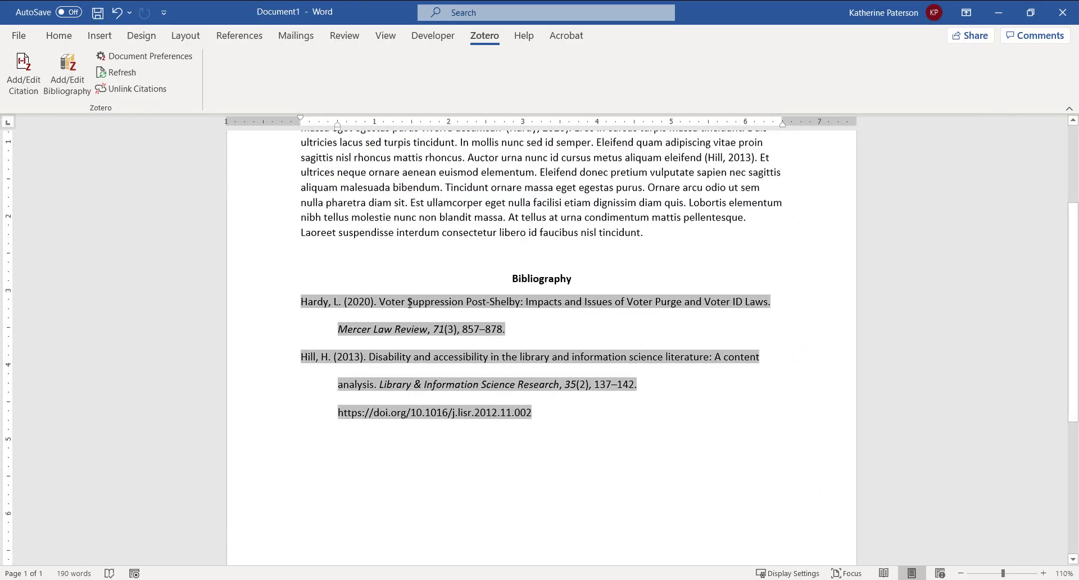
pyautogui.hotkey('ctrl', 'z')
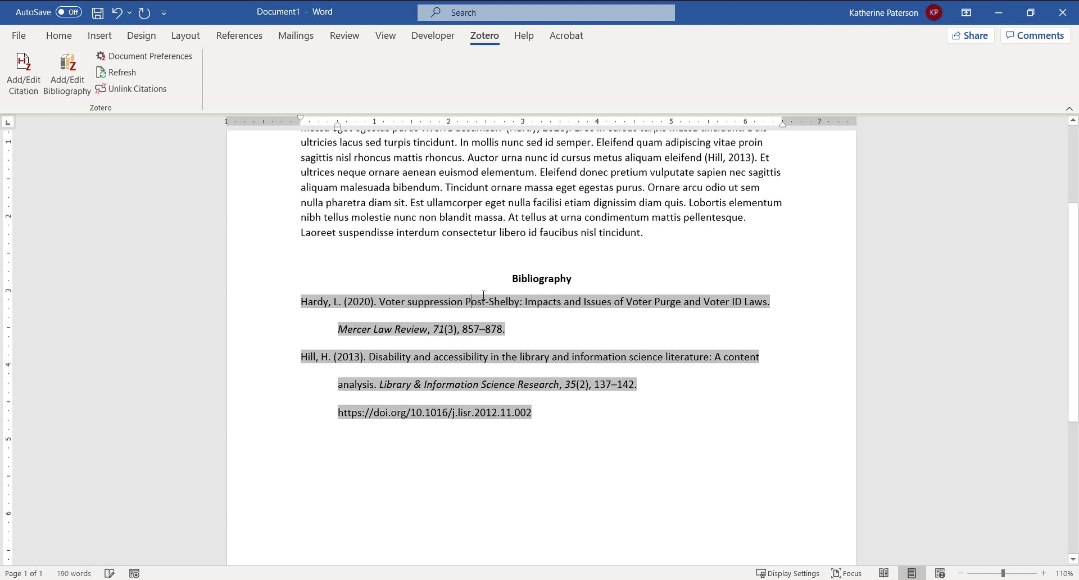
pyautogui.hotkey('ctrl', 'z')
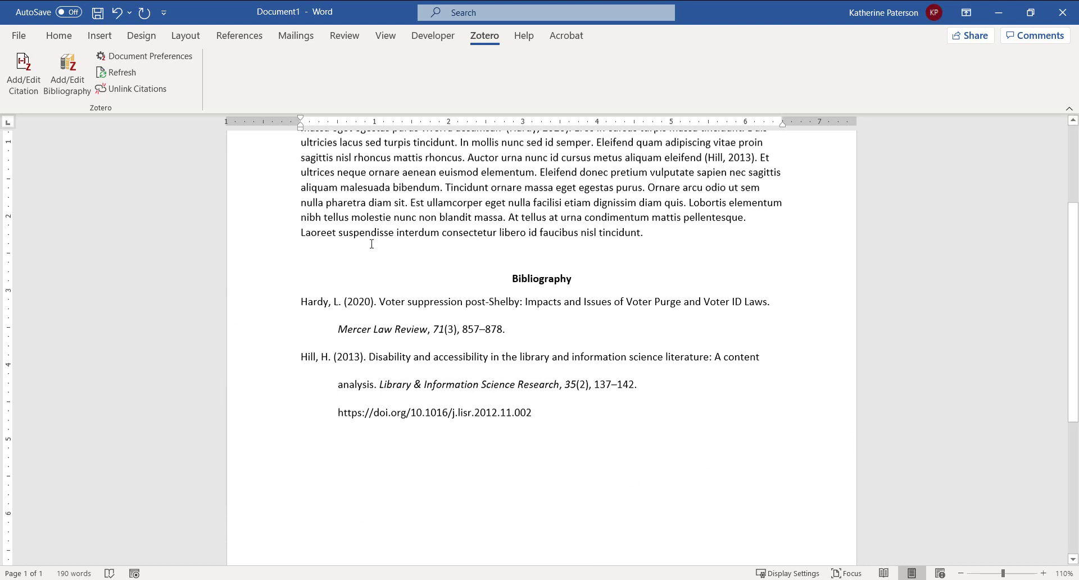
pyautogui.scroll(-2, 368, 264)
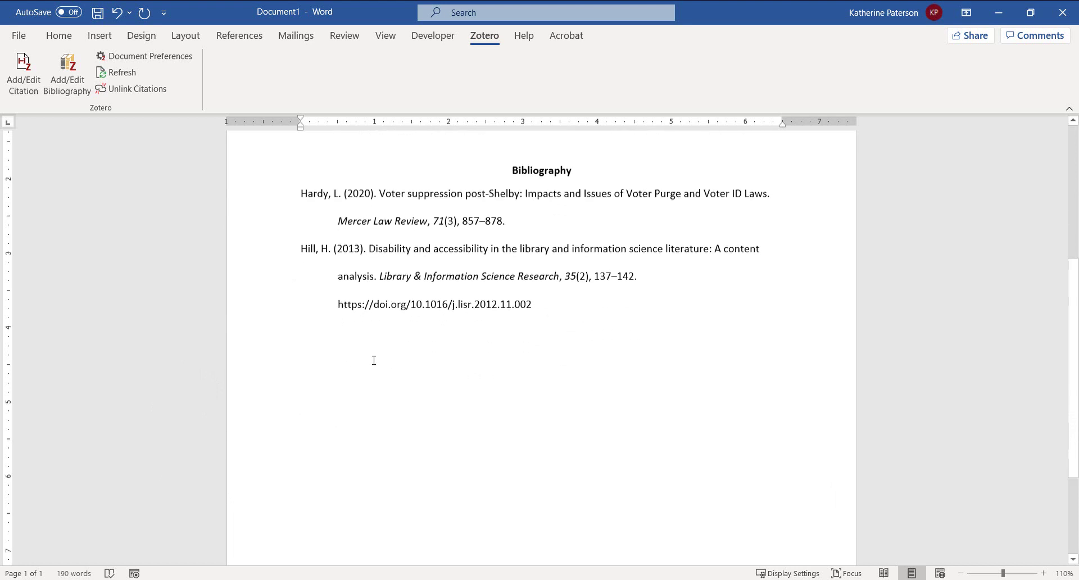
pyautogui.scroll(2, 379, 163)
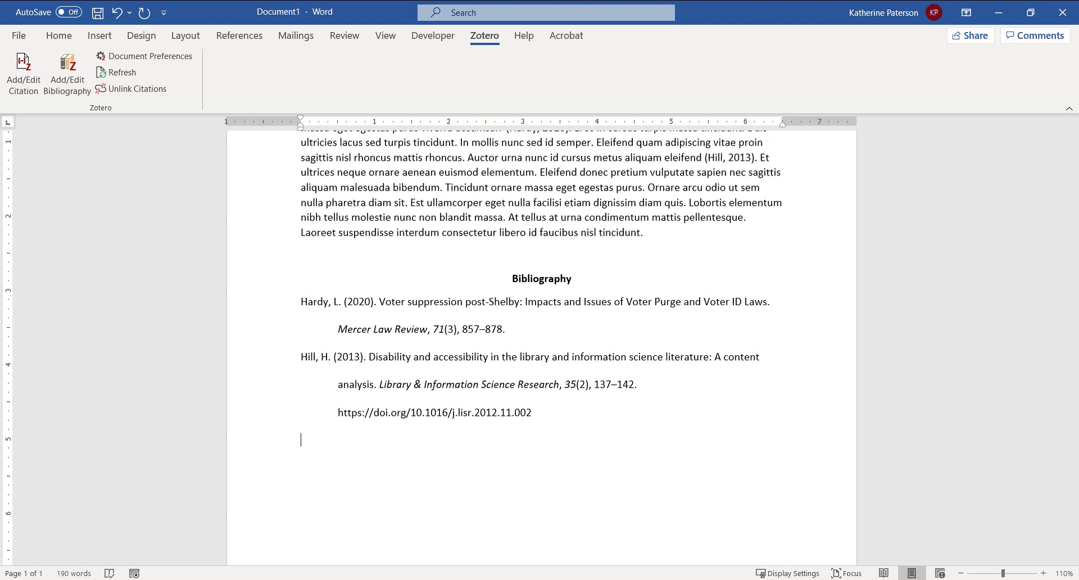
# Step: Switch to Zotero, select the four items below "Fighting Voter Suppression", and view the actions available for New Folder 1
pyautogui.hotkey('alt', 'Tab')
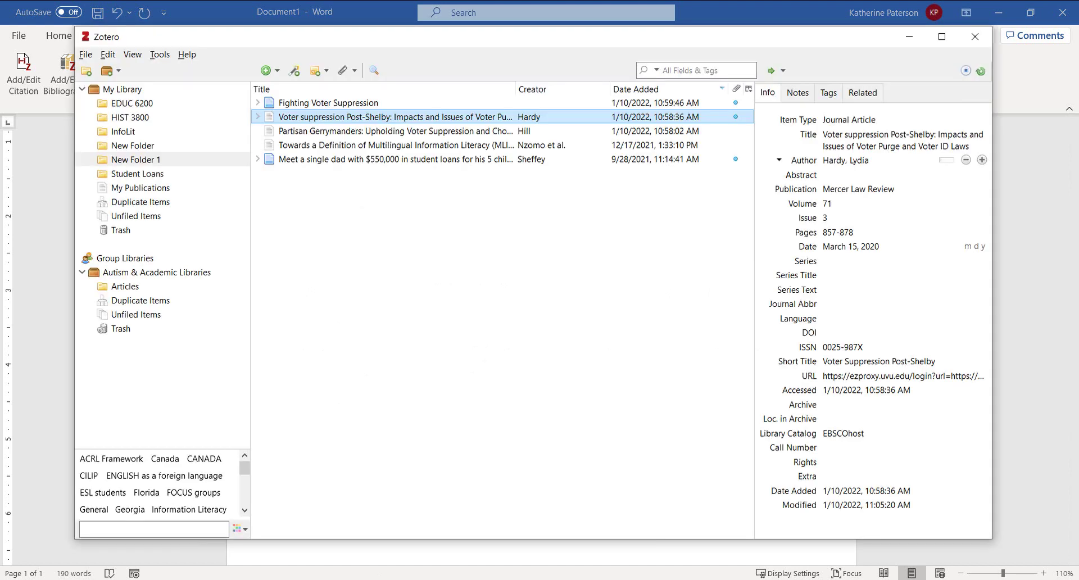
pyautogui.keyDown('ctrl'); pyautogui.click(326, 135); pyautogui.keyUp('ctrl')
pyautogui.keyDown('ctrl'); pyautogui.click(327, 145); pyautogui.keyUp('ctrl')
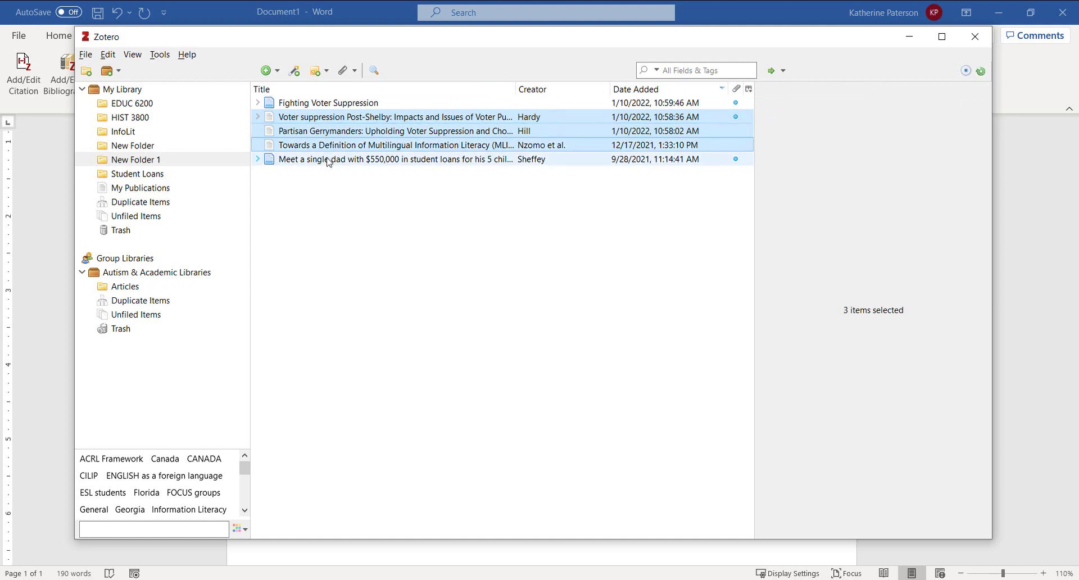
pyautogui.keyDown('ctrl'); pyautogui.click(329, 160); pyautogui.keyUp('ctrl')
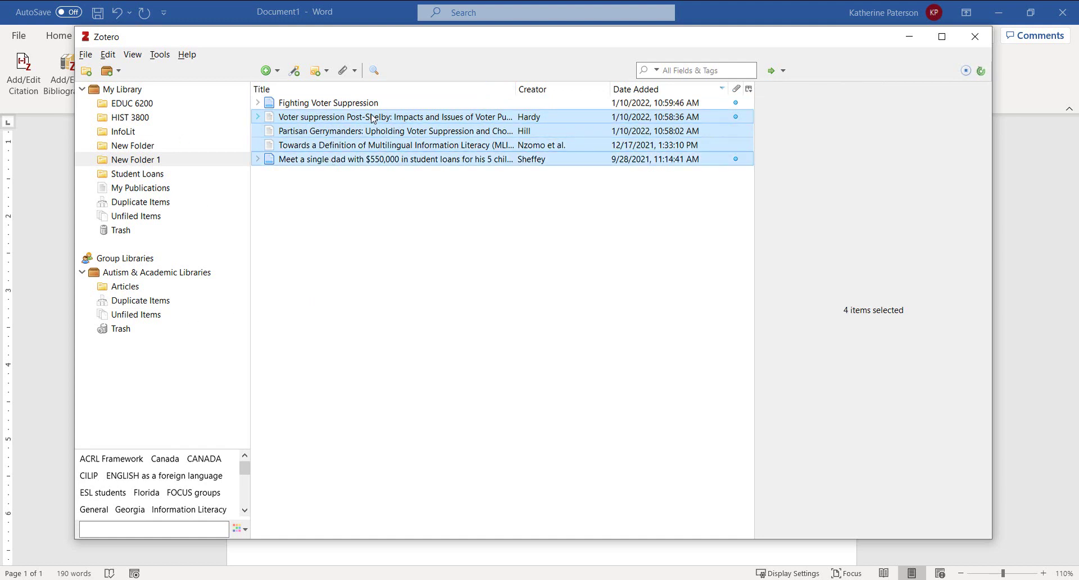
pyautogui.click(312, 117)
pyautogui.rightClick(123, 160)
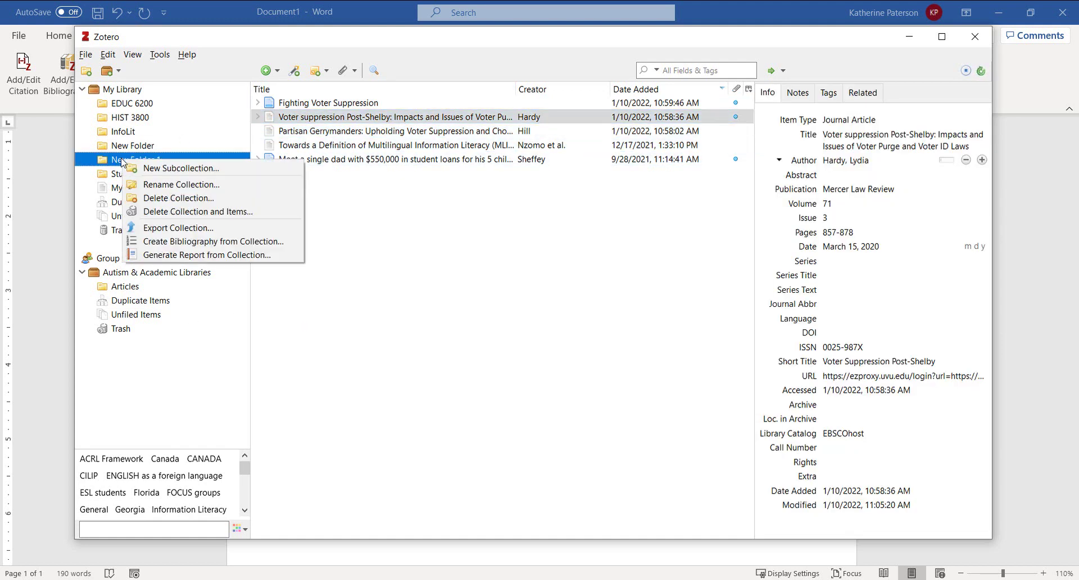
# Step: Select the Voter suppression Post-Shelby, Partisan Gerrymanders and Multilingual Information Literacy items and view the actions available for them
pyautogui.click(380, 145)
pyautogui.keyDown('ctrl'); pyautogui.click(377, 131); pyautogui.keyUp('ctrl')
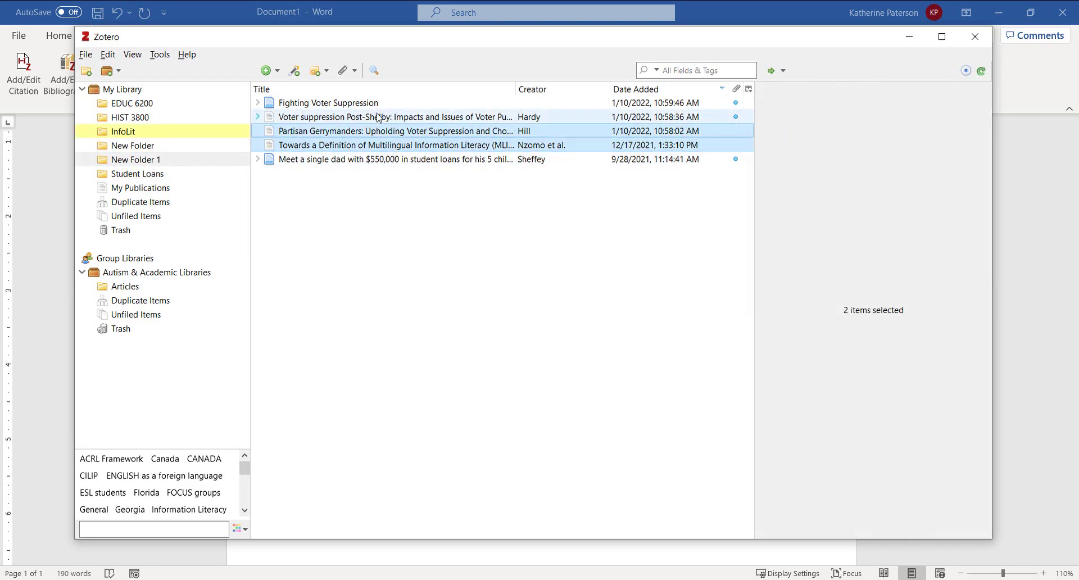
pyautogui.keyDown('ctrl'); pyautogui.click(380, 120); pyautogui.keyUp('ctrl')
pyautogui.rightClick(379, 123)
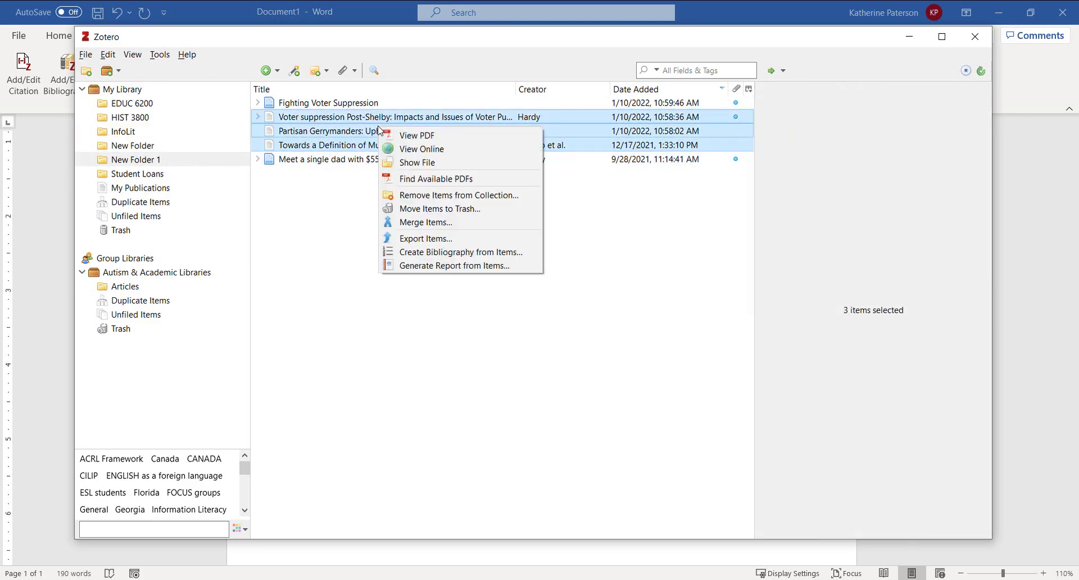
pyautogui.click(300, 275)
# Step: Start a bibliography from the New Folder 1 collection, using the American Psychological Association (APA) 7th edition style
pyautogui.rightClick(128, 159)
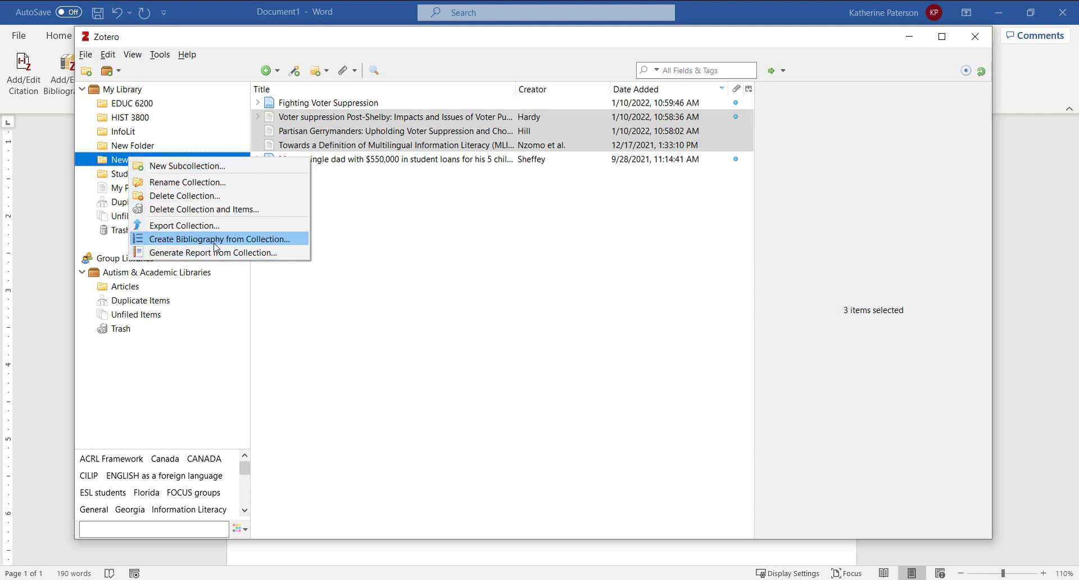
pyautogui.click(243, 248)
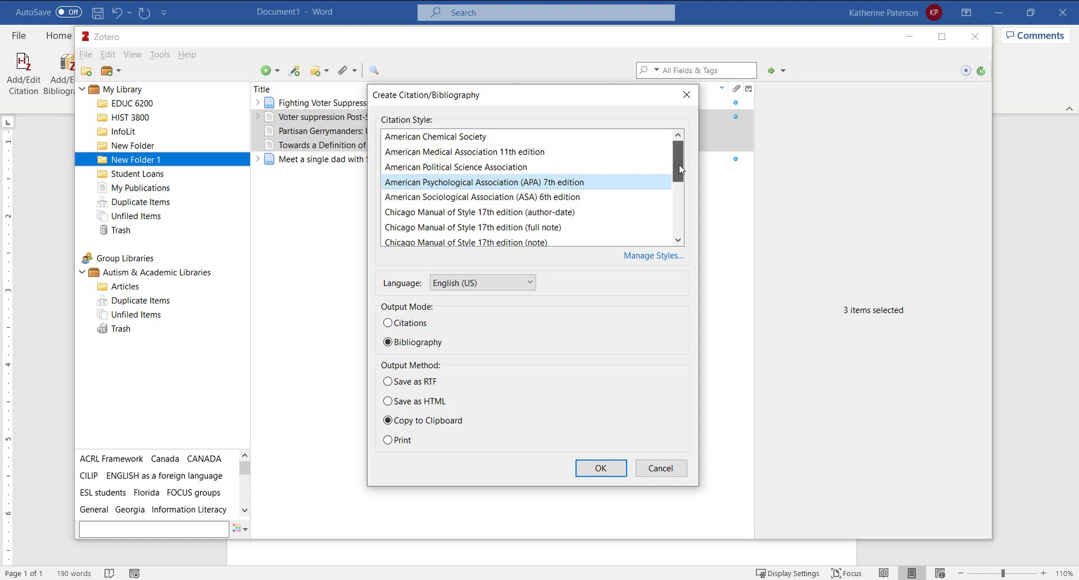
pyautogui.moveTo(680, 168); pyautogui.dragTo(677, 217)
pyautogui.click(477, 196)
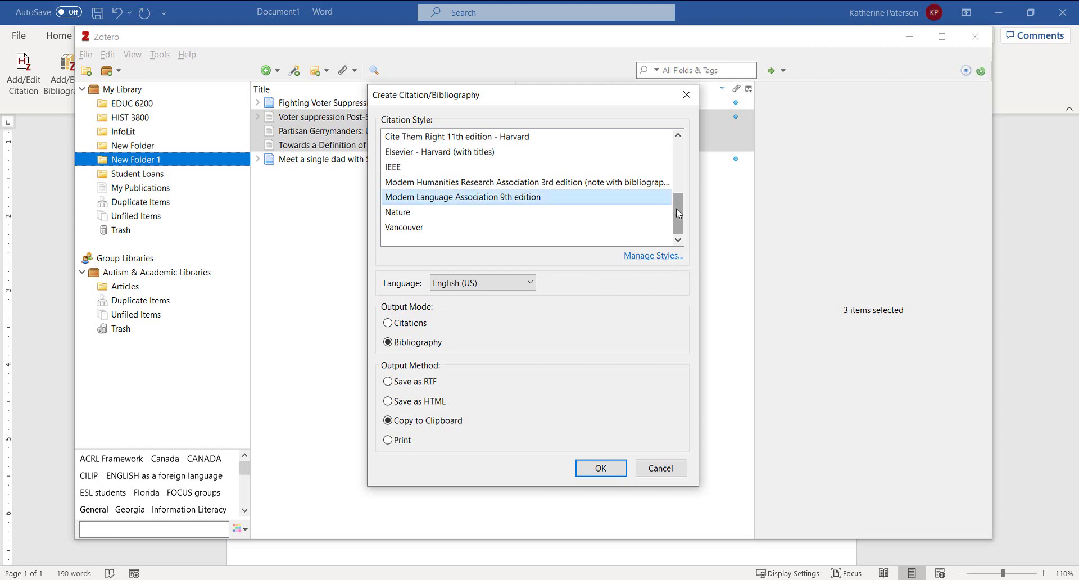
pyautogui.moveTo(676, 208); pyautogui.dragTo(677, 156)
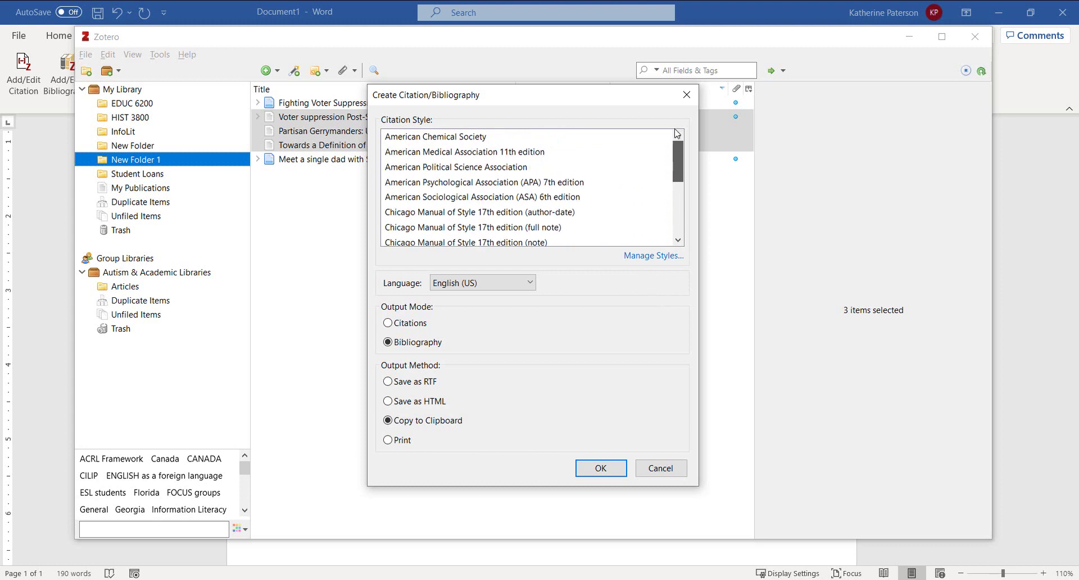
pyautogui.click(513, 182)
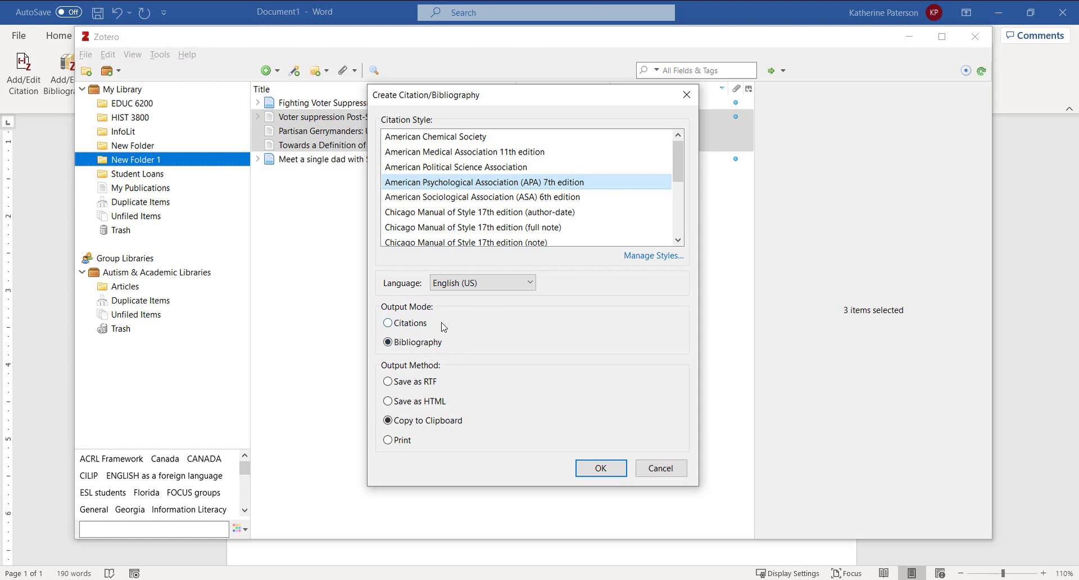
# Step: Generate the collection's output in Bibliography mode and copy it to the clipboard
pyautogui.click(421, 324)
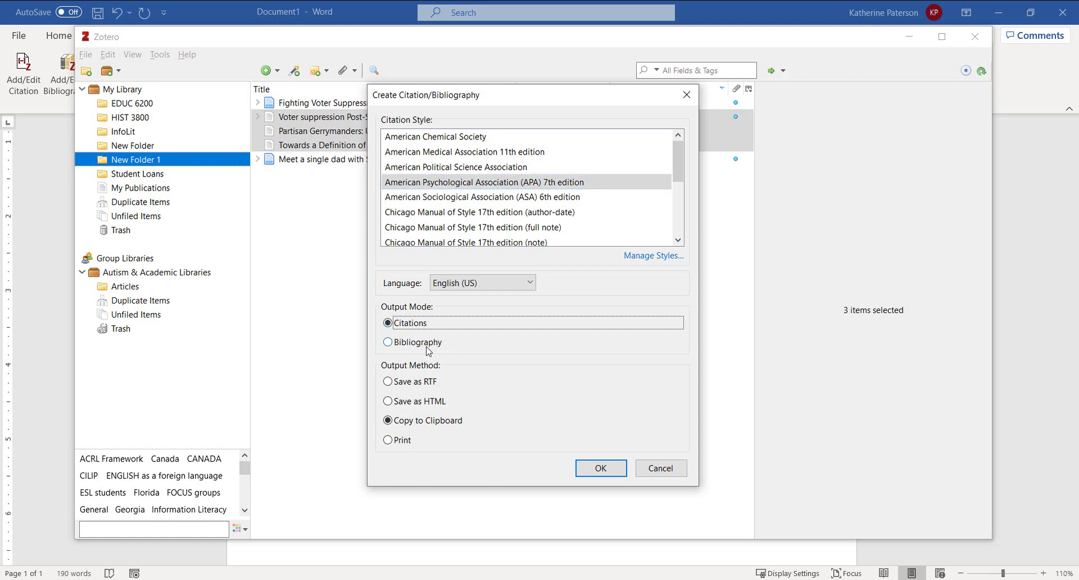
pyautogui.click(428, 346)
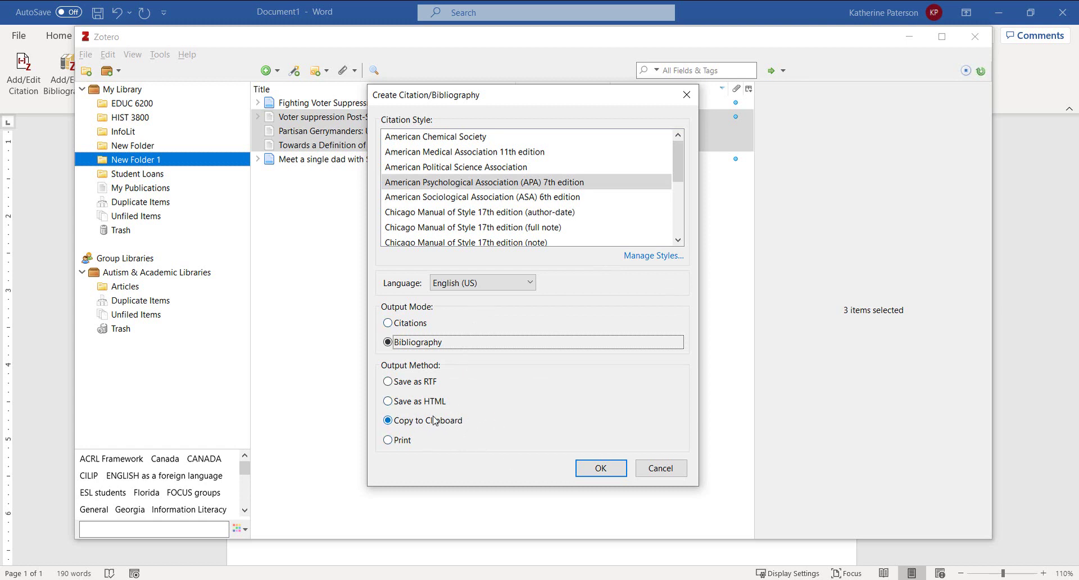
pyautogui.click(625, 475)
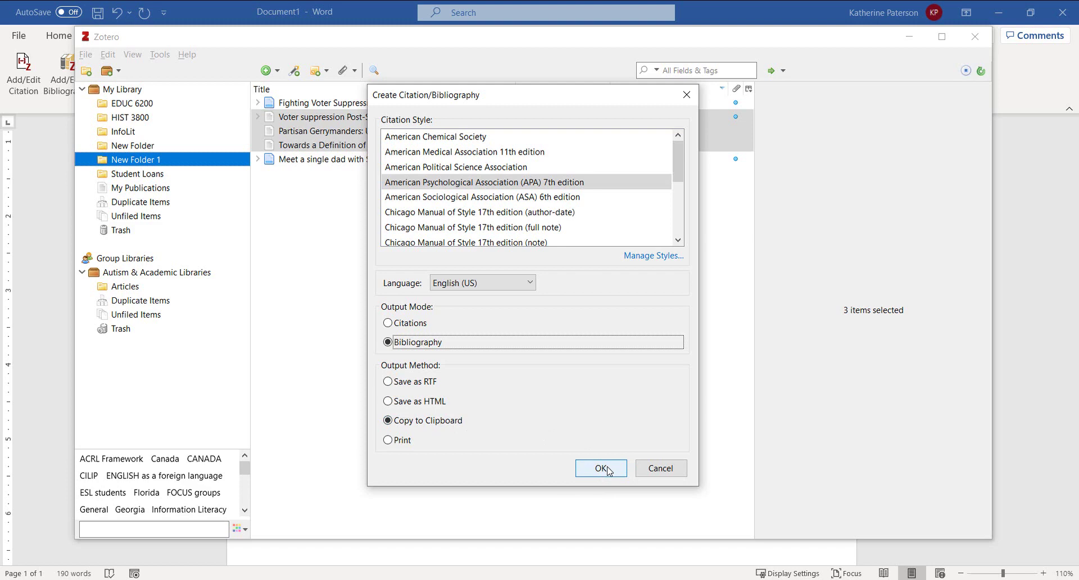
# Step: Return to the Word document and paste the copied collection bibliography a blank line below the existing Bibliography section
pyautogui.click(26, 311)
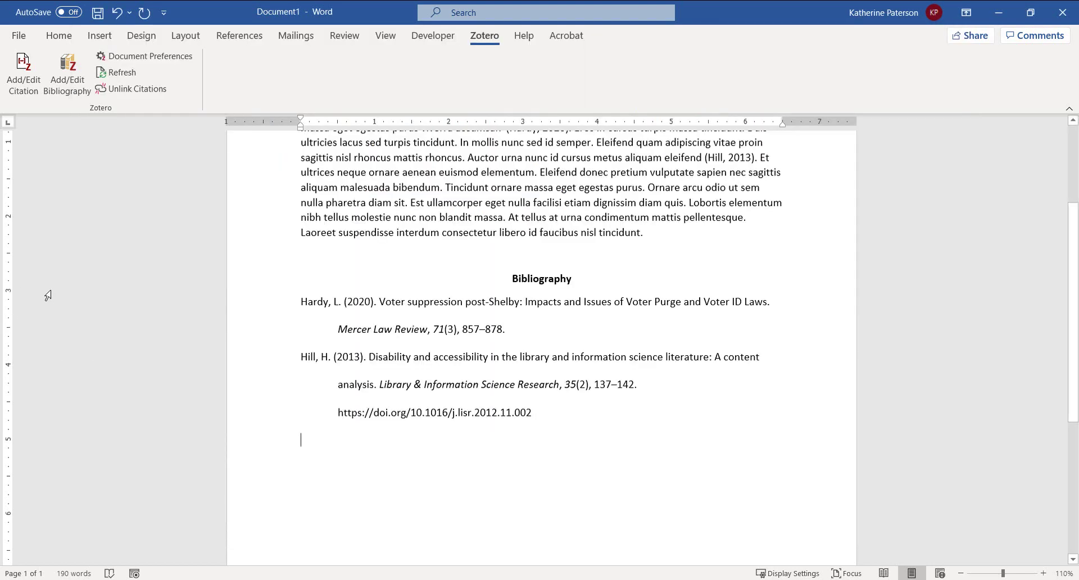
pyautogui.press('Return')
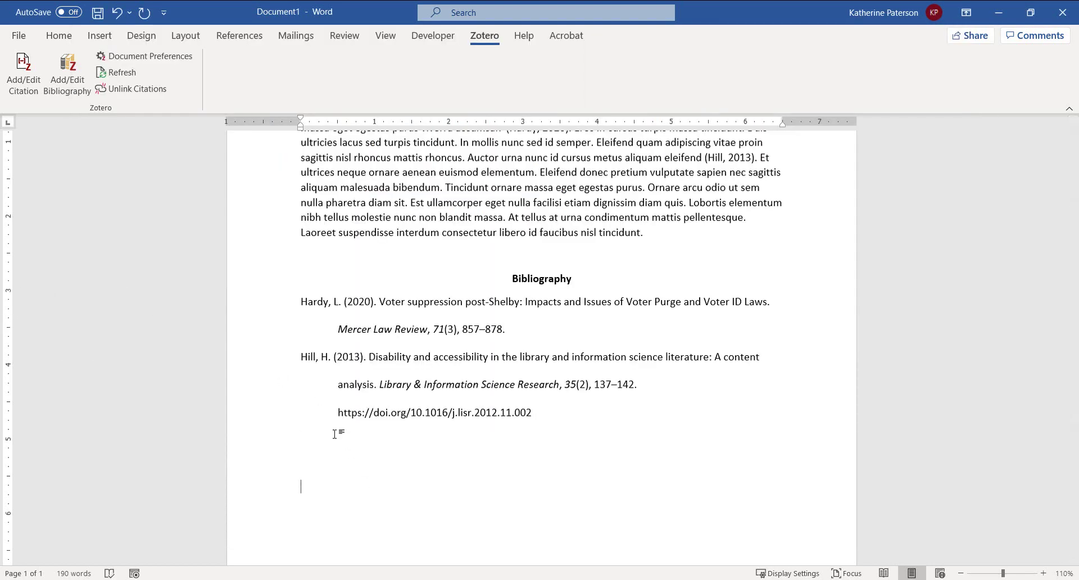
pyautogui.write('Fighting Voter Suppression. (n.d.). American Civil Liberties Union. Retrieved January 10, 2022, from https://www.aclu.org/issues/voting-rights/fighting-voter-suppression Hardy, L. (2020). Voter suppression Post-Shelby: Impacts and Issues of Voter Purge and Voter ID Laws. Mercer Law Review, 71(3), 857–878. Hill, F. R. (2021). Partisan Gerrymanders: Upholding Voter Suppression and Choosing Judicial Abdication in Rucho v. Common Cause. University of Miami Law Review, 75(2), 459–508. Nzomo, P., McKenzie, P., Ajiferuke, I., & Vaughan, L. (2021). Towards a Definition of Multilingual Information Literacy (MLIL): An Essential Skill for the 21st Century. Journal of Library Administration, 61(7), 897–920. https://doi.org/10.1080/01930826.2021.1972737 Sheffey, A. (n.d.). Meet a single dad with $550,000 in student loans for his 5 children. Business Insider. Retrieved September 28, 2021, from https://www.businessinsider.com/student-loan-debt-meet-single-father-parent-plus-loans-2021-9')
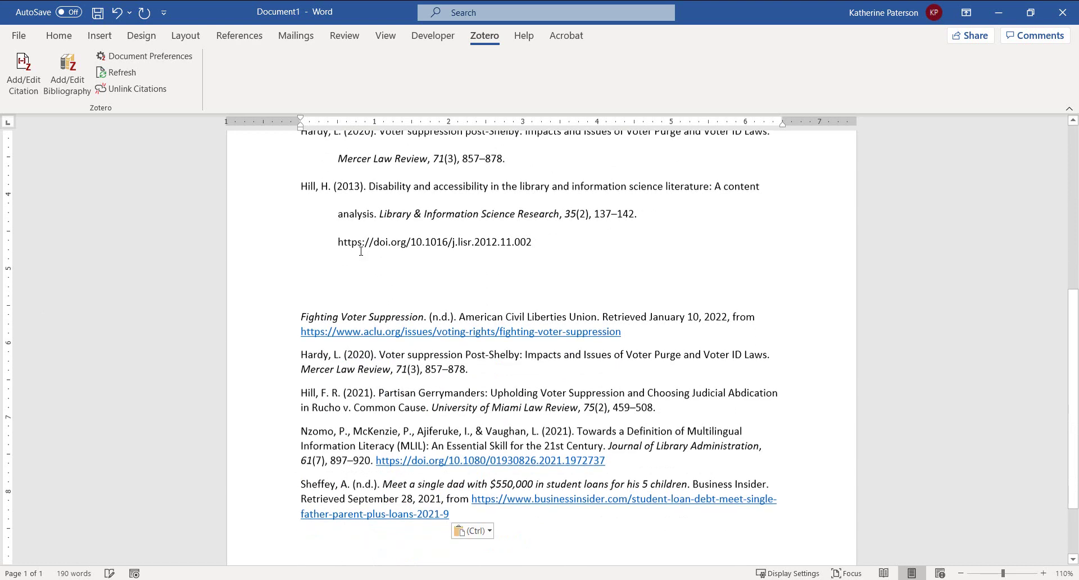
# Step: Change the pasted references to keep their source formatting and review the reformatted entries across both pages
pyautogui.scroll(-2, 503, 521)
pyautogui.click(473, 457)
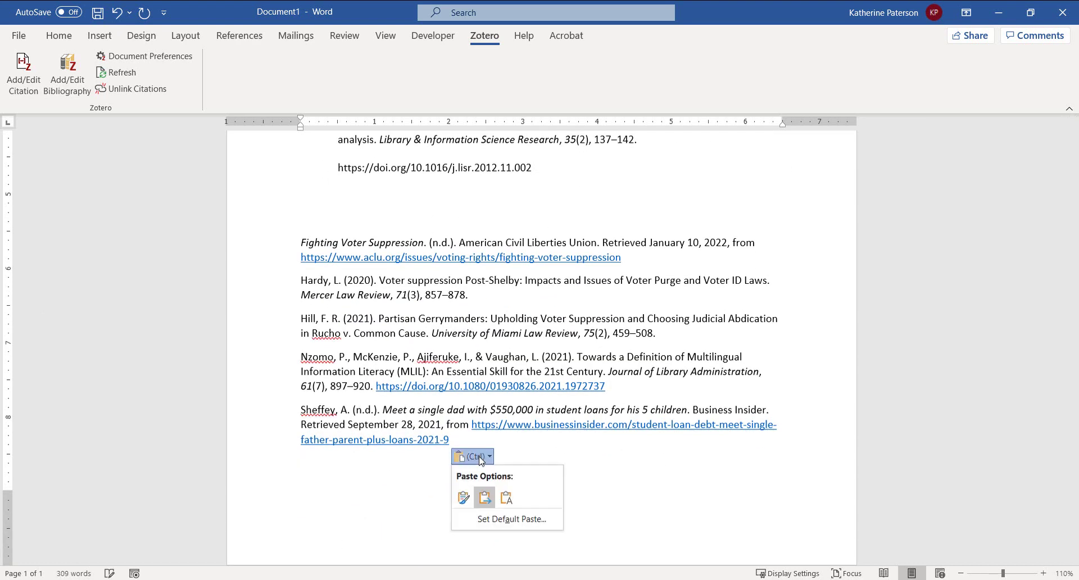
pyautogui.click(464, 498)
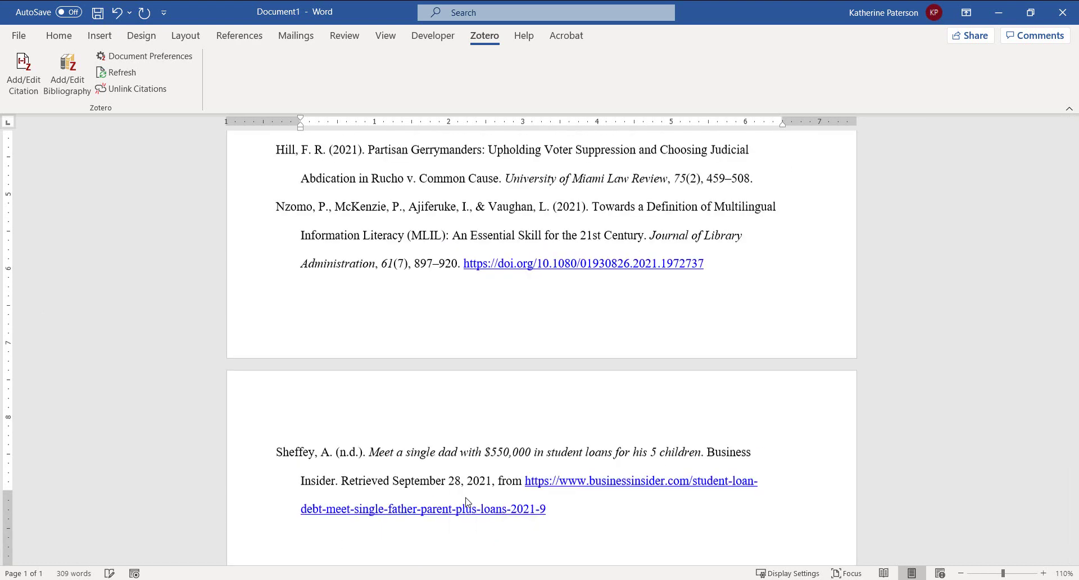
pyautogui.scroll(6, 440, 540)
pyautogui.scroll(-6, 405, 427)
pyautogui.scroll(3, 331, 395)
pyautogui.scroll(3, 331, 394)
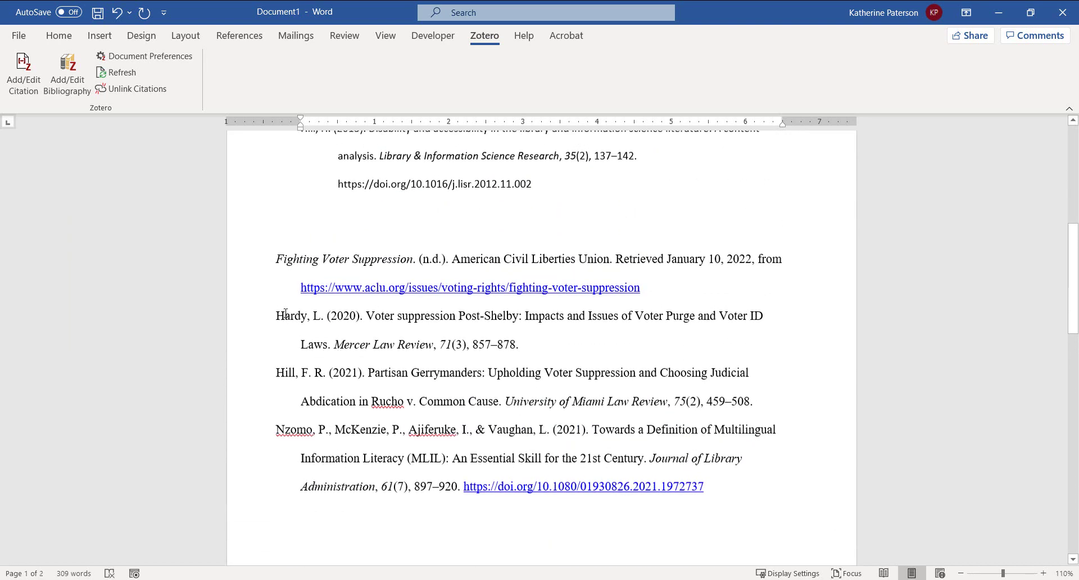
pyautogui.scroll(-2, 421, 323)
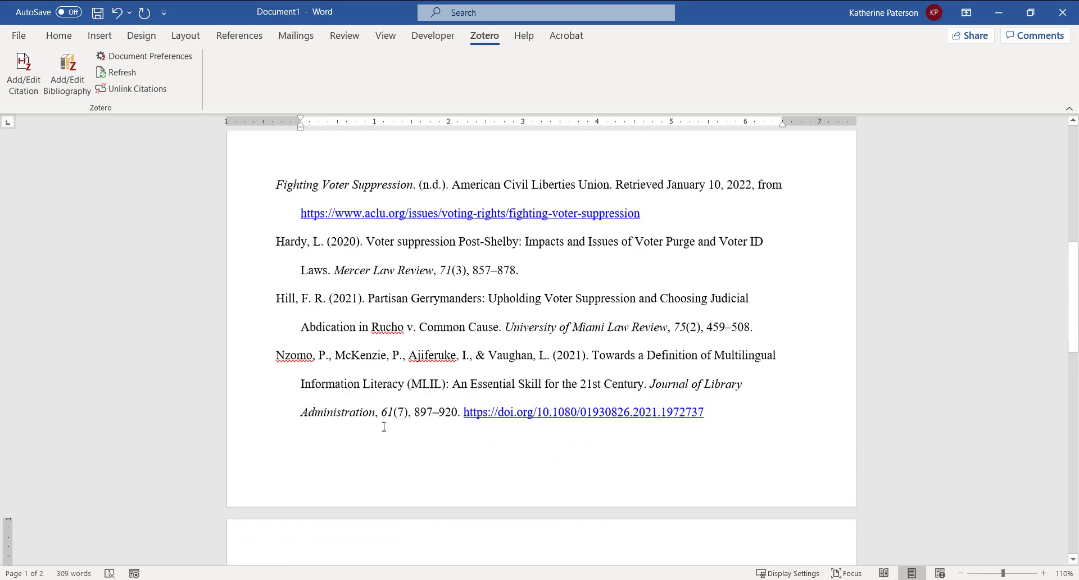
# Step: Switch to the Chrome browser, open the Documentation page on the Zotero website, and look through its help topics
pyautogui.hotkey('alt', 'Tab')
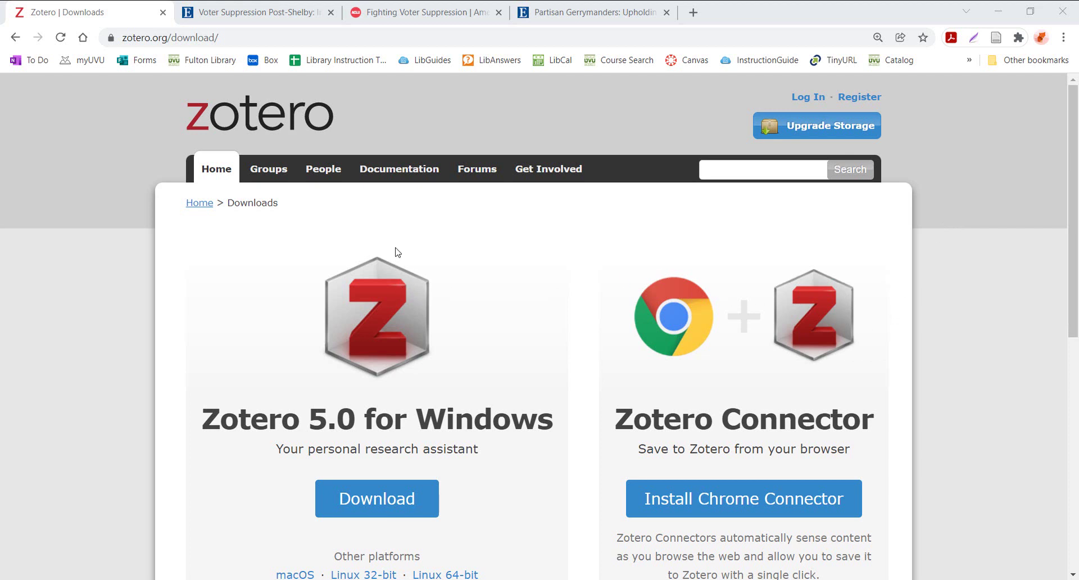
pyautogui.click(395, 172)
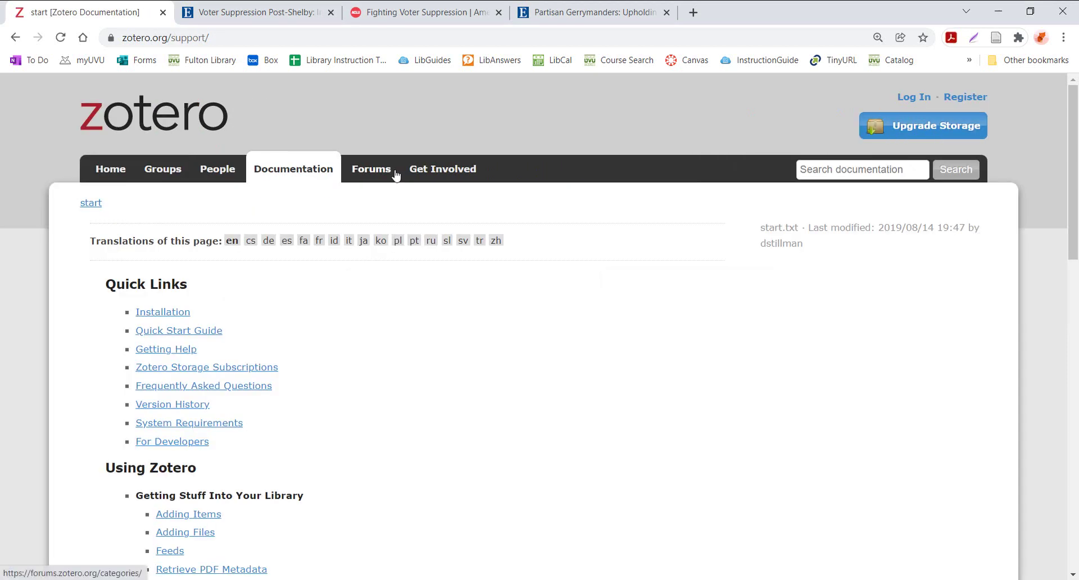
pyautogui.scroll(-2, 701, 225)
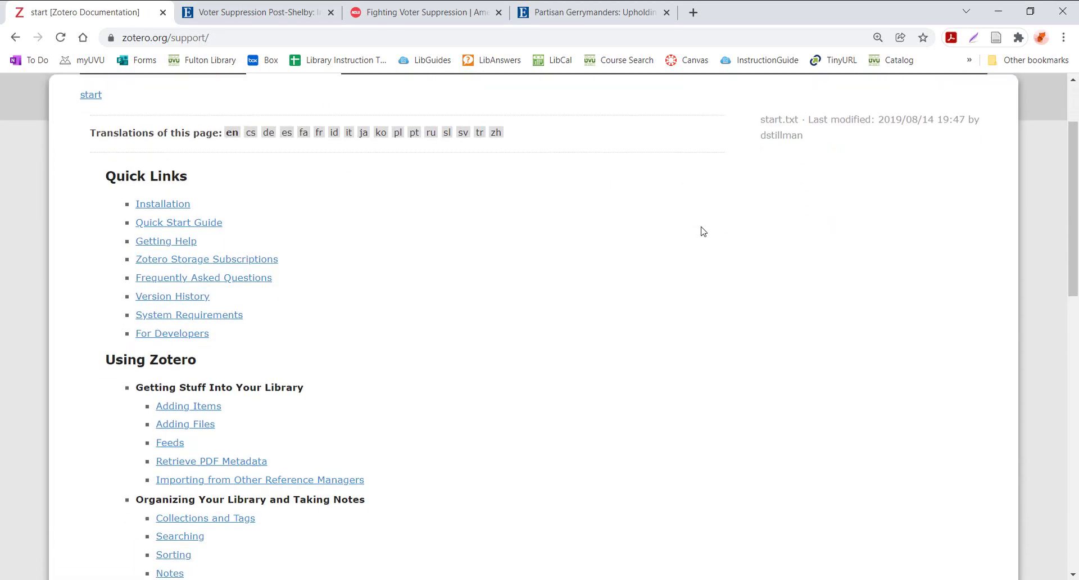